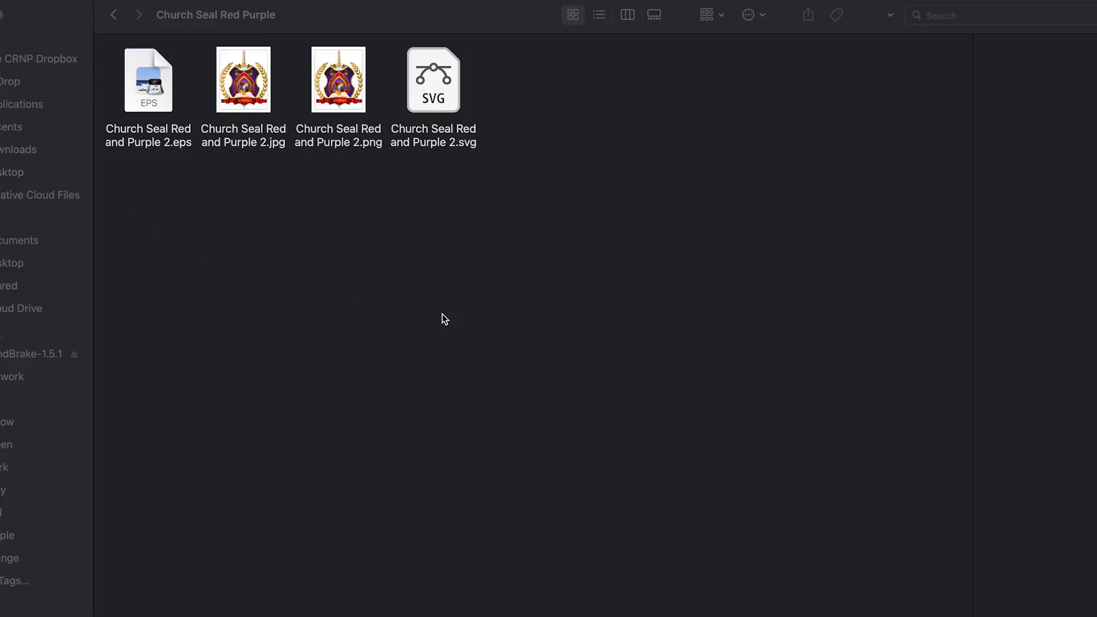
Step: Open the file "Church Seal Red and Purple 2.svg" in Illustrator
click(433, 92)
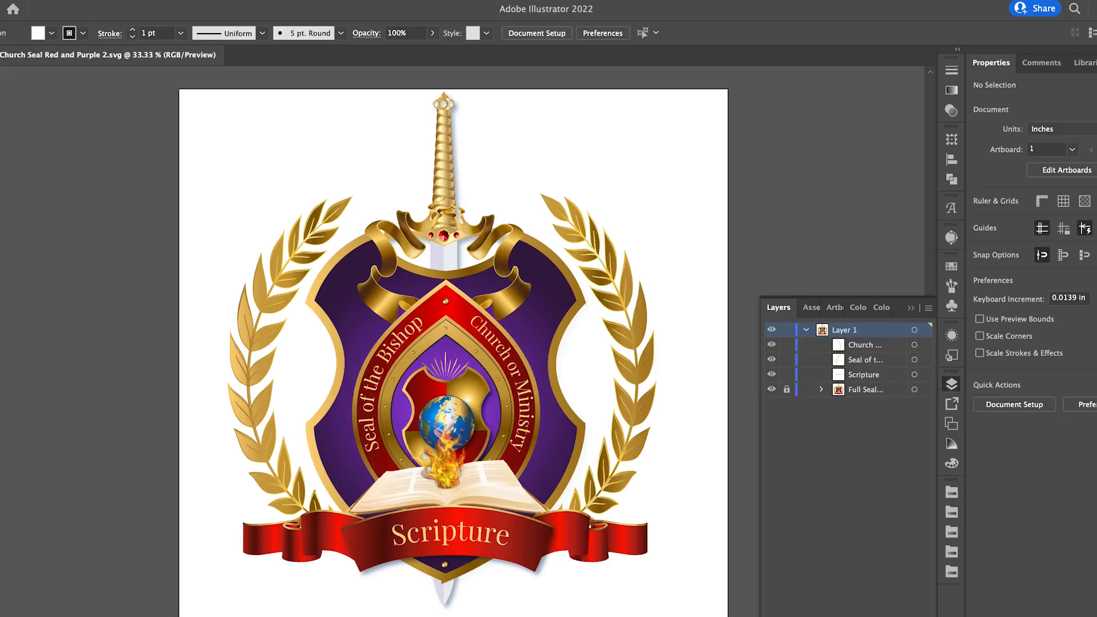
click(315, 1)
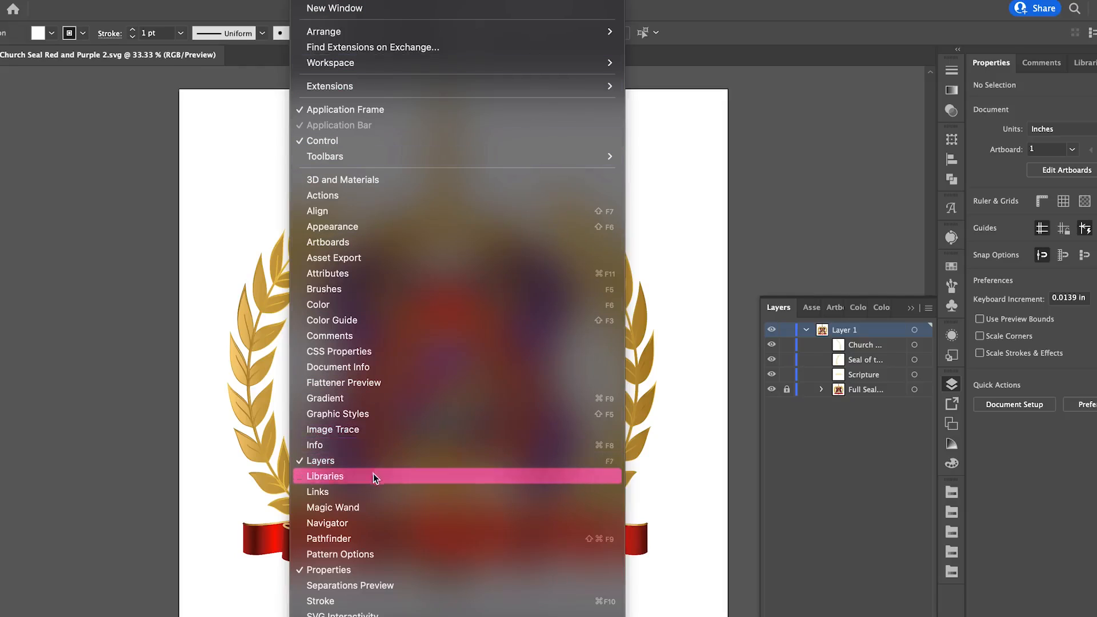
click(684, 197)
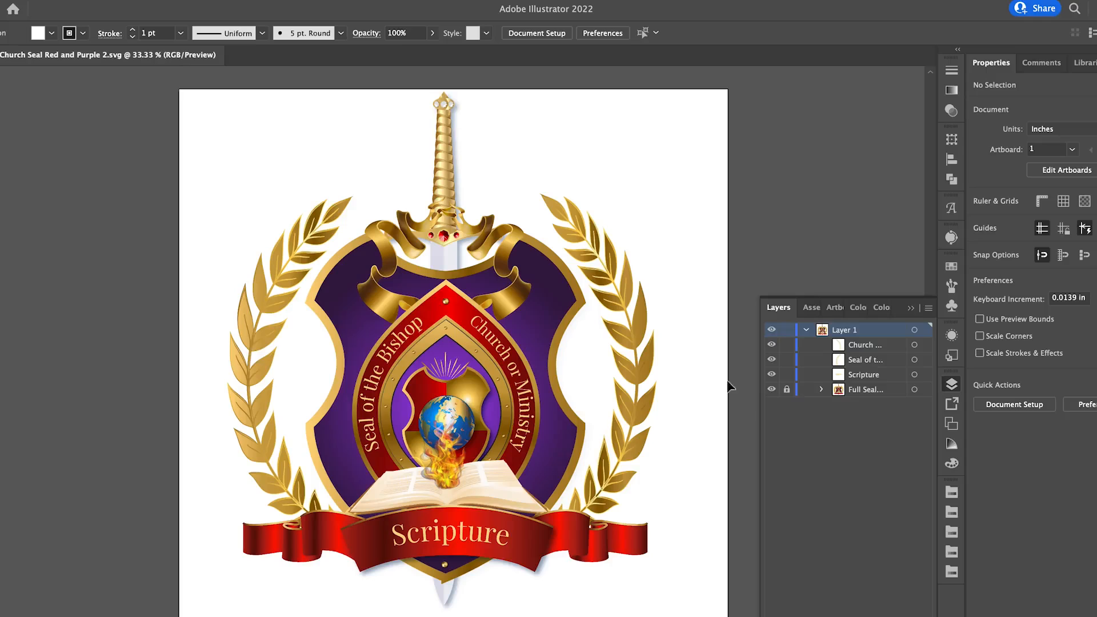
Step: Temporarily unlock the full seal group to try selecting its artwork and curved texts, and lock the group again
click(822, 391)
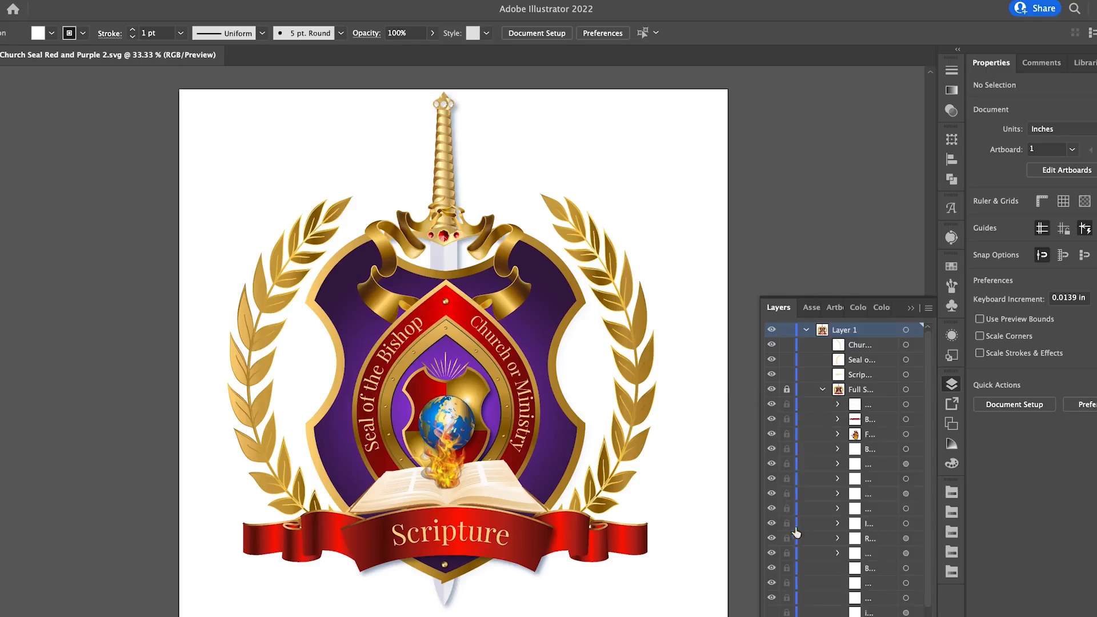
click(821, 390)
click(787, 391)
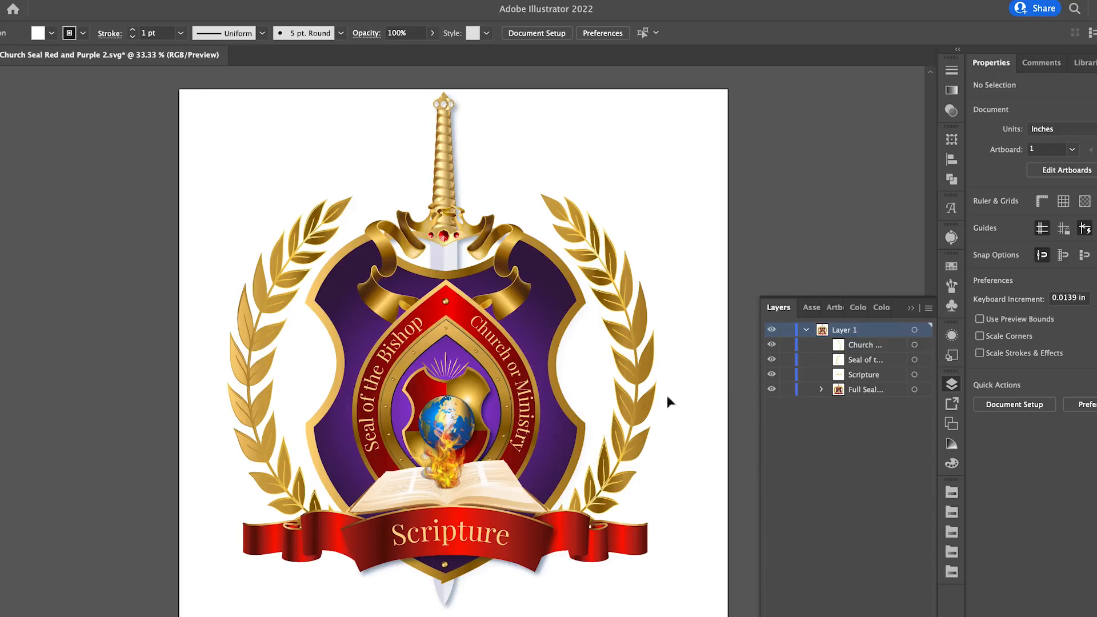
click(546, 361)
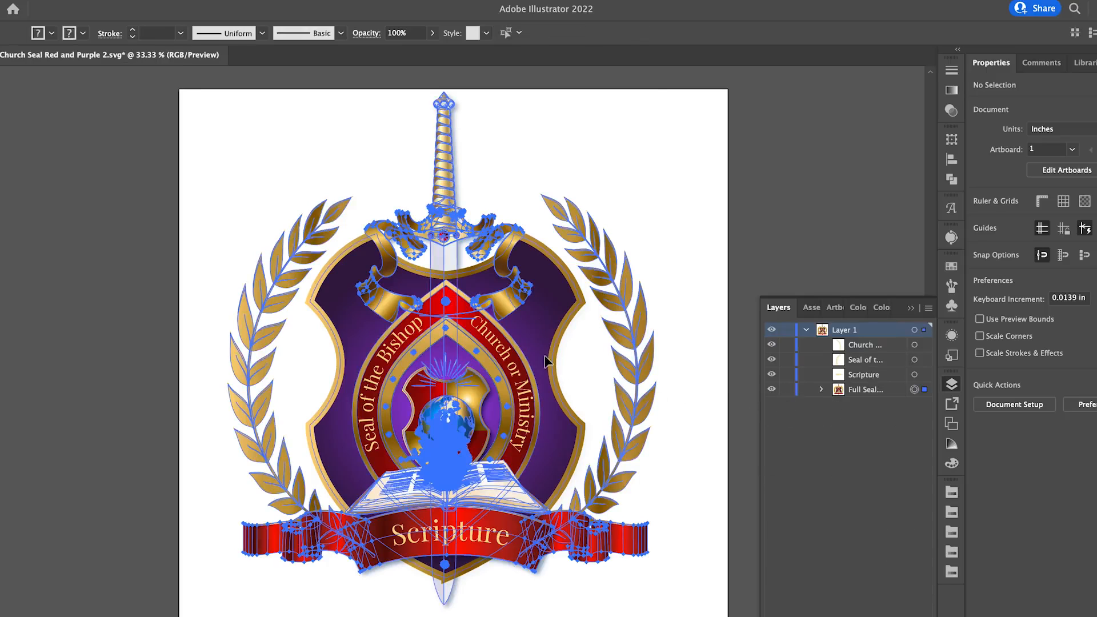
click(501, 350)
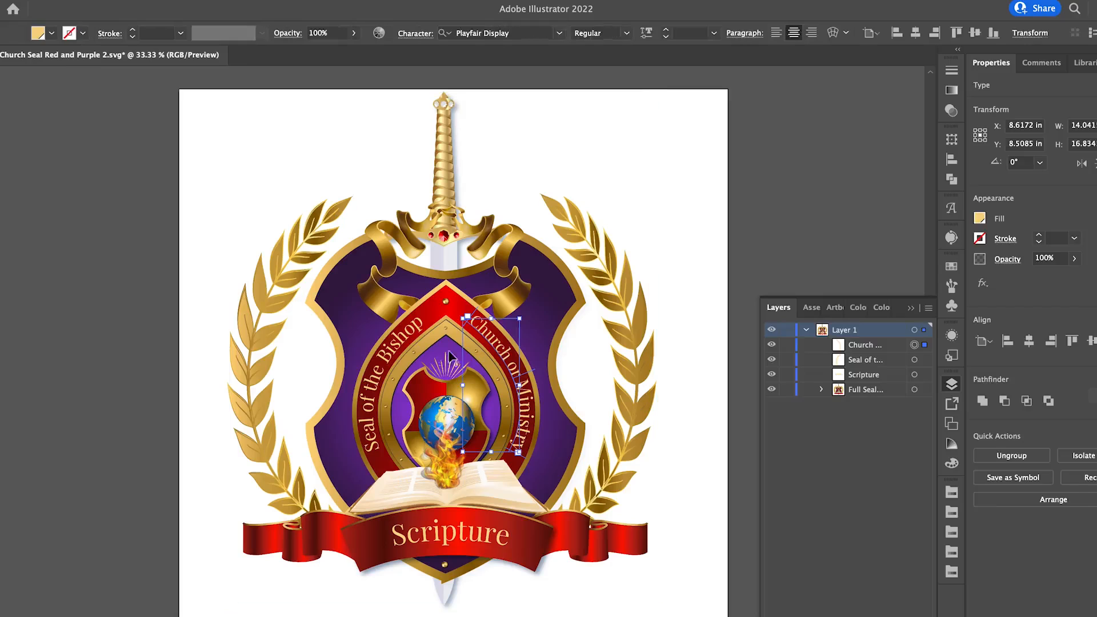
click(384, 357)
click(365, 313)
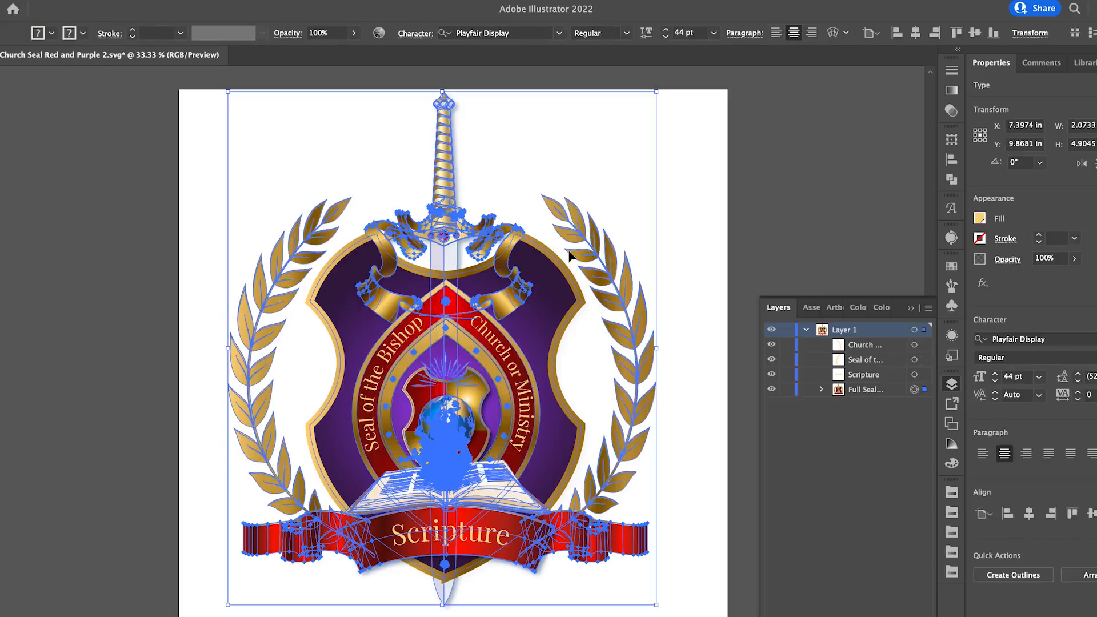
click(761, 236)
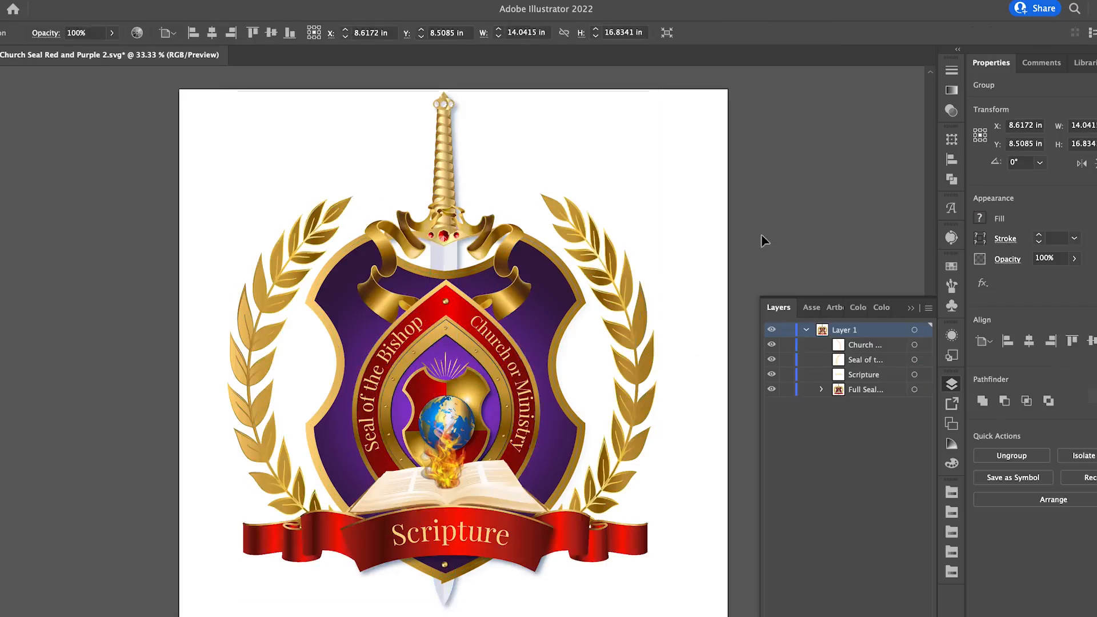
click(787, 391)
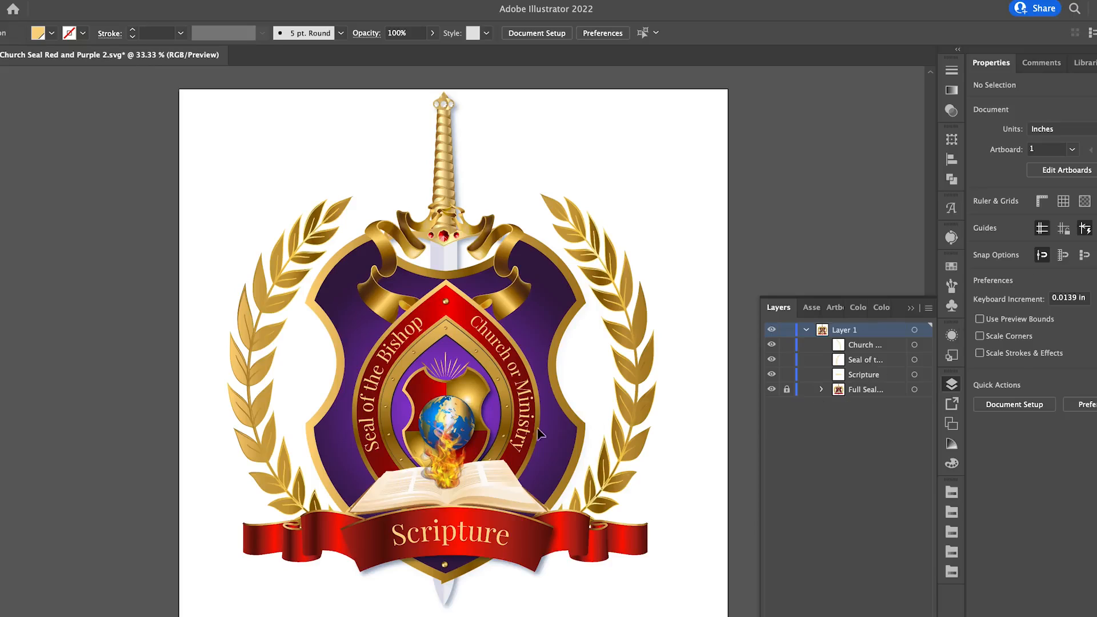
Step: Check that the curved text lines and the Scripture text can be selected while the full seal group is locked
click(377, 435)
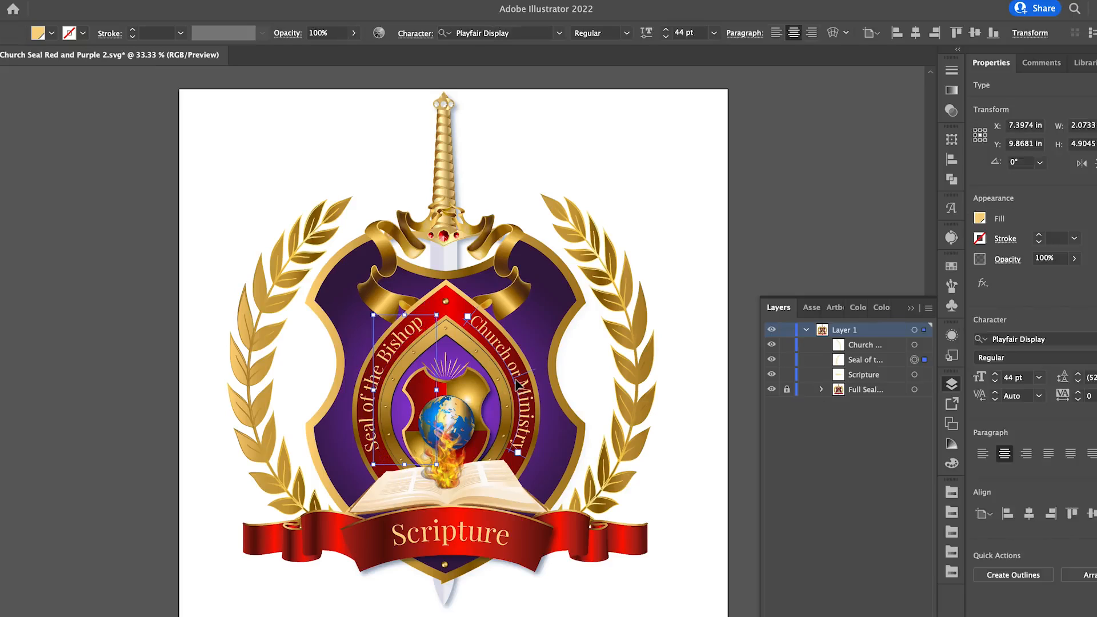
click(426, 535)
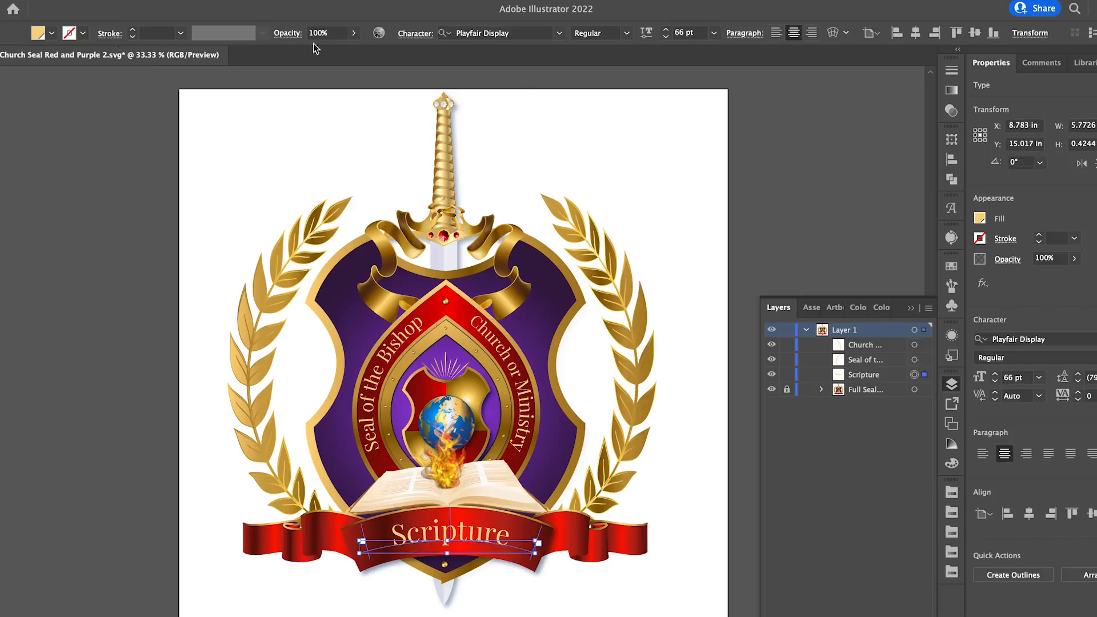
click(226, 118)
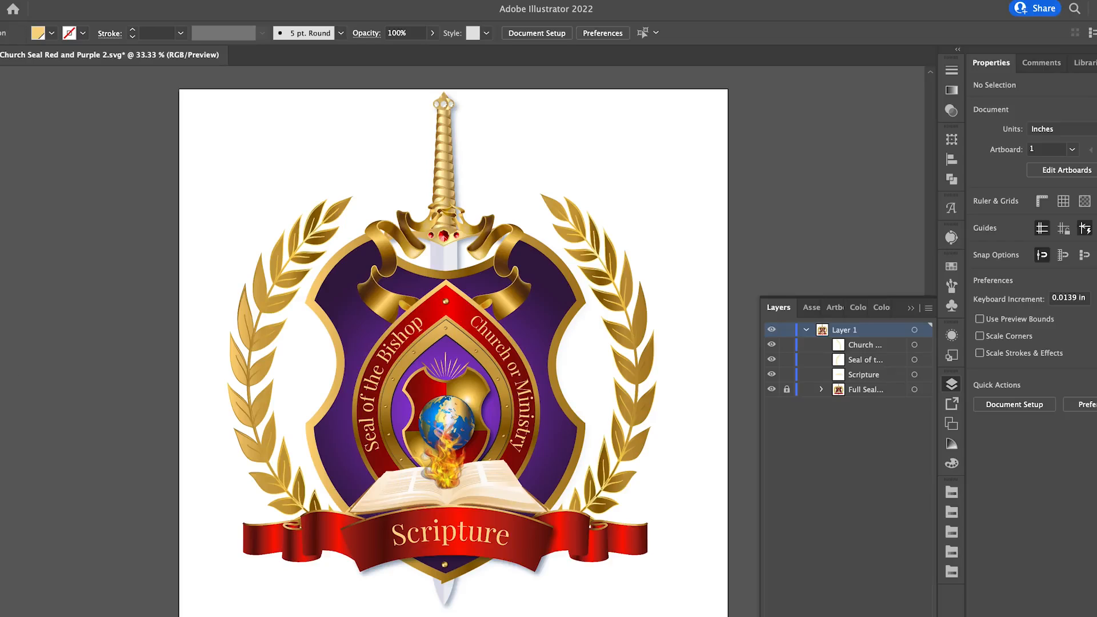
Step: Set the font size of the whole curved text "Seal of the Bishop" to 34 pt
click(2, 195)
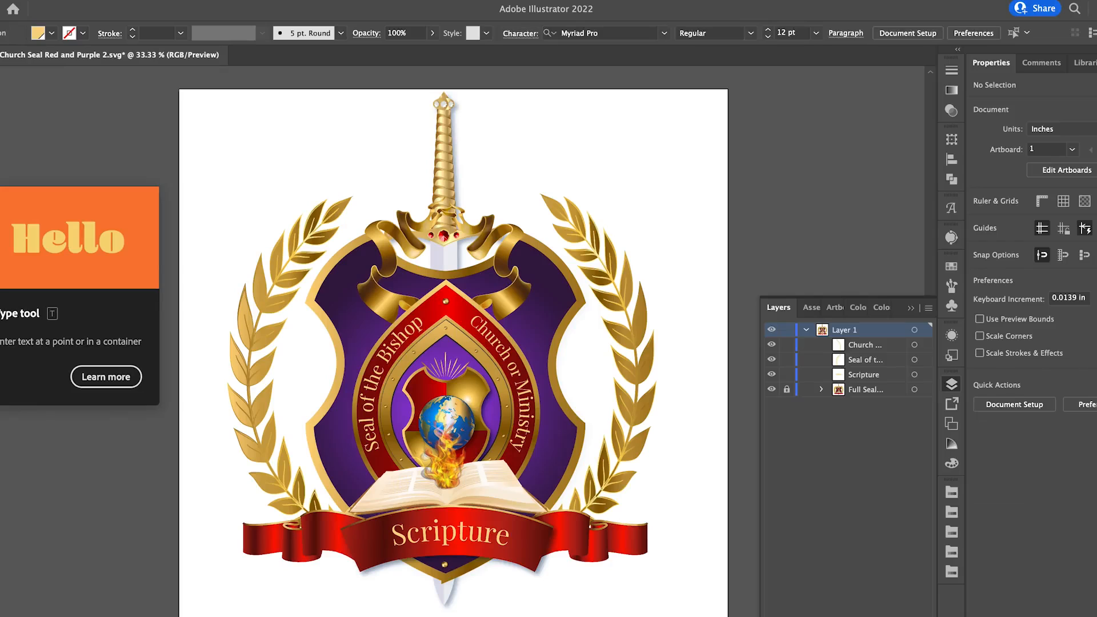
click(389, 345)
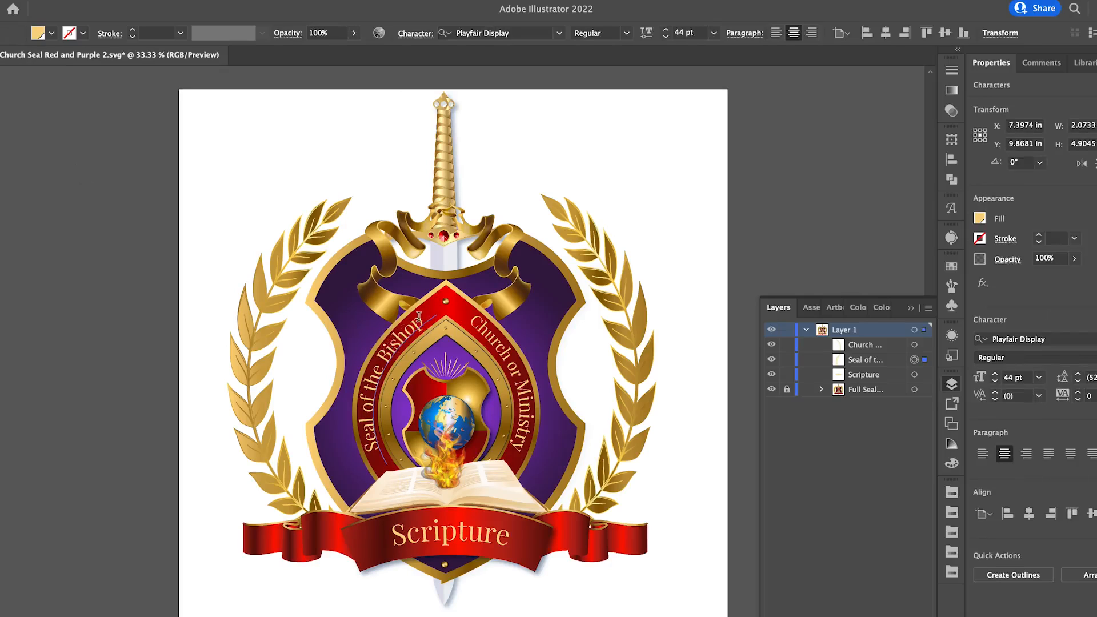
drag(424, 316, 377, 454)
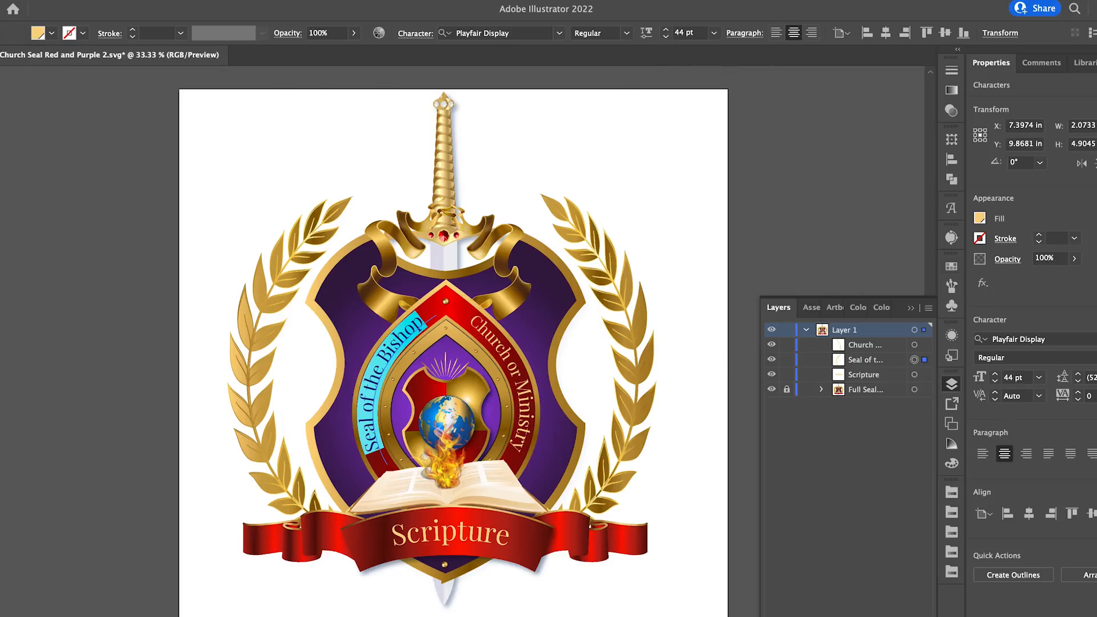
click(322, 0)
mouse_move(368, 65)
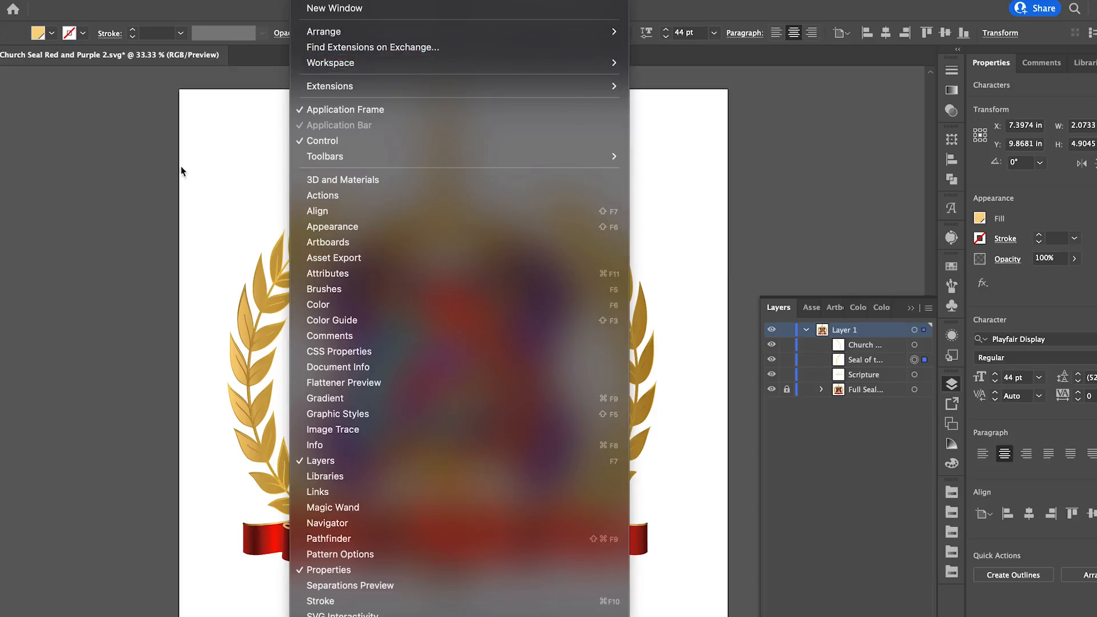
click(221, 168)
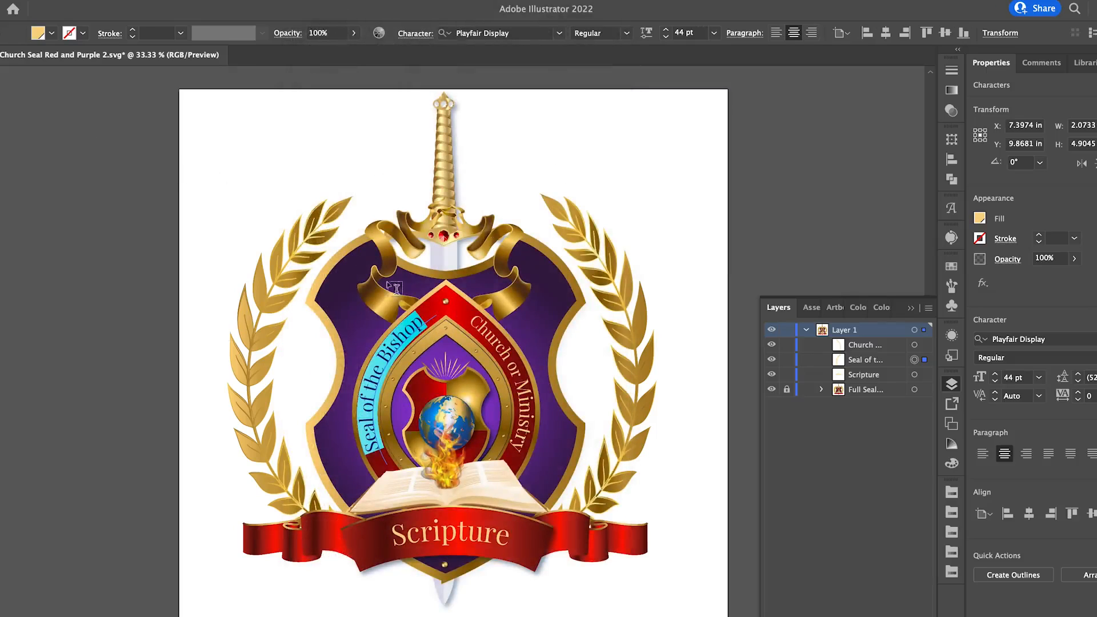
click(665, 37)
click(666, 36)
click(666, 36)
click(666, 37)
click(666, 37)
click(666, 36)
click(665, 36)
click(665, 37)
click(665, 36)
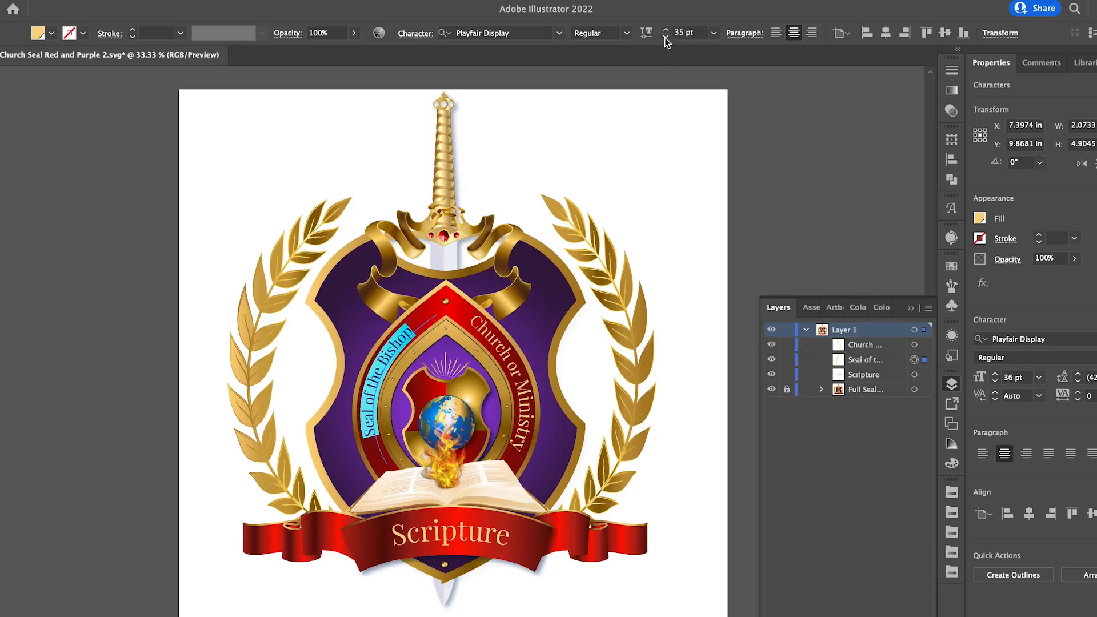
click(665, 37)
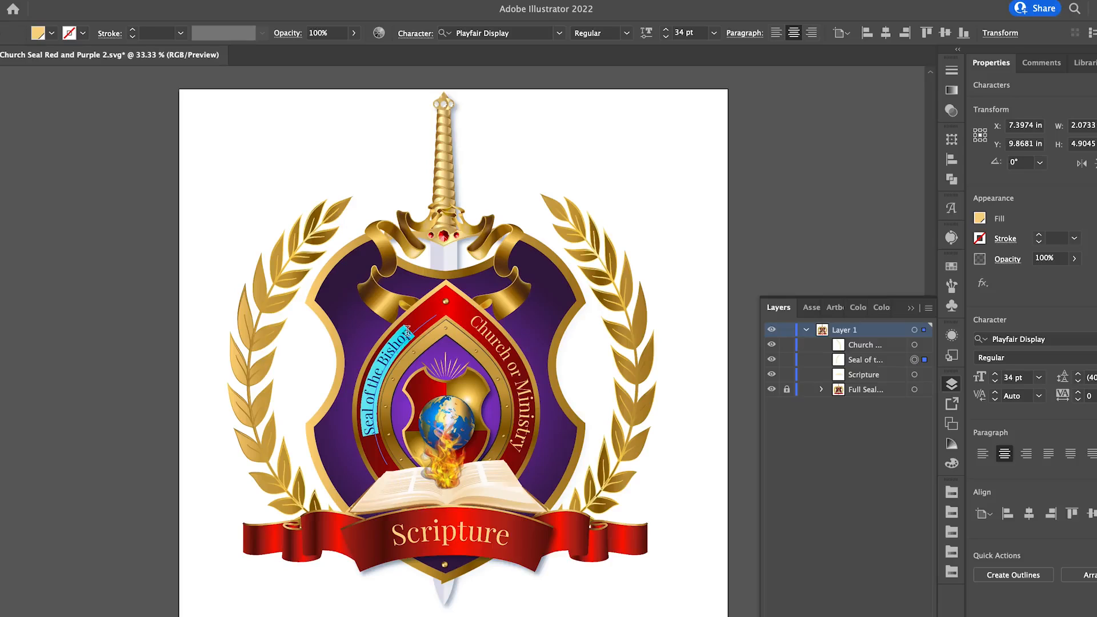
Step: Replace the word "Bishop" with "Apostle" in the curved text on the seal
drag(412, 330, 377, 365)
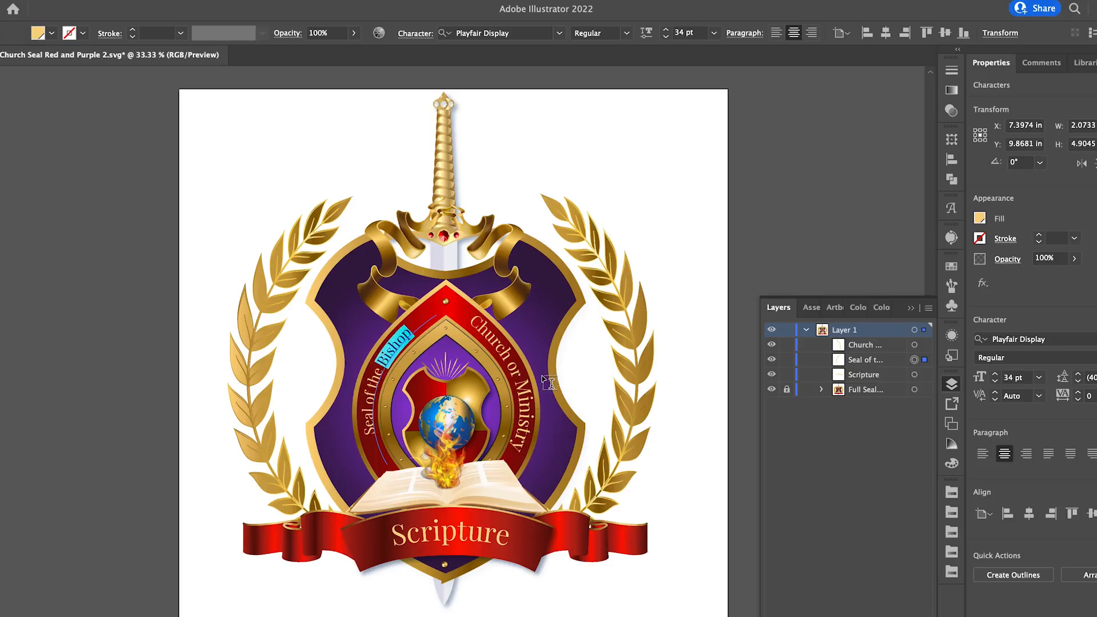
text(Apos)
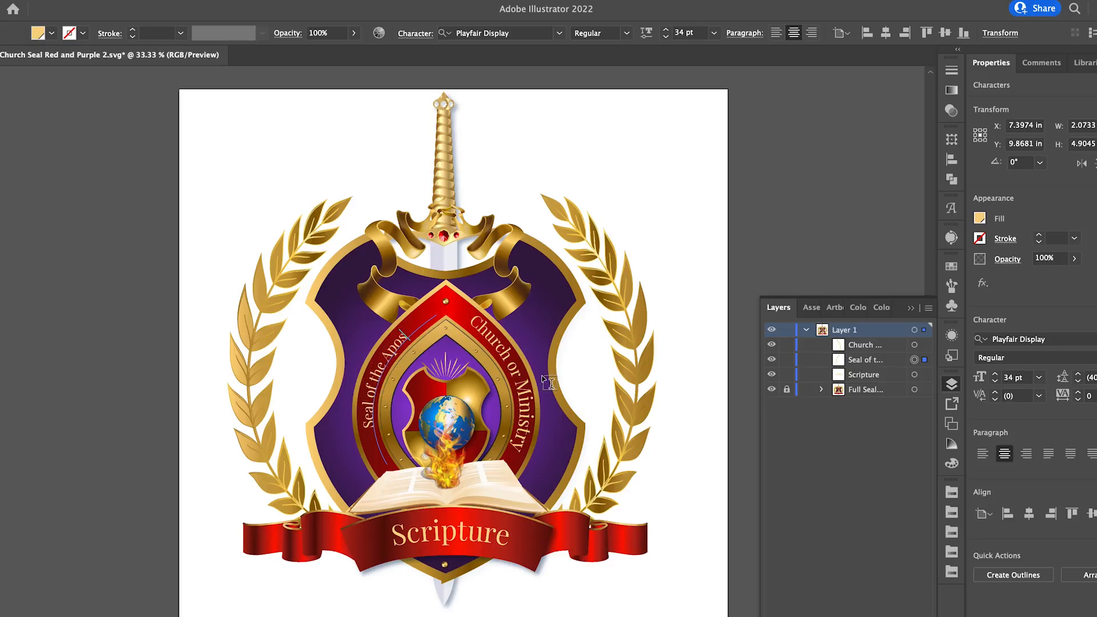
text(tle)
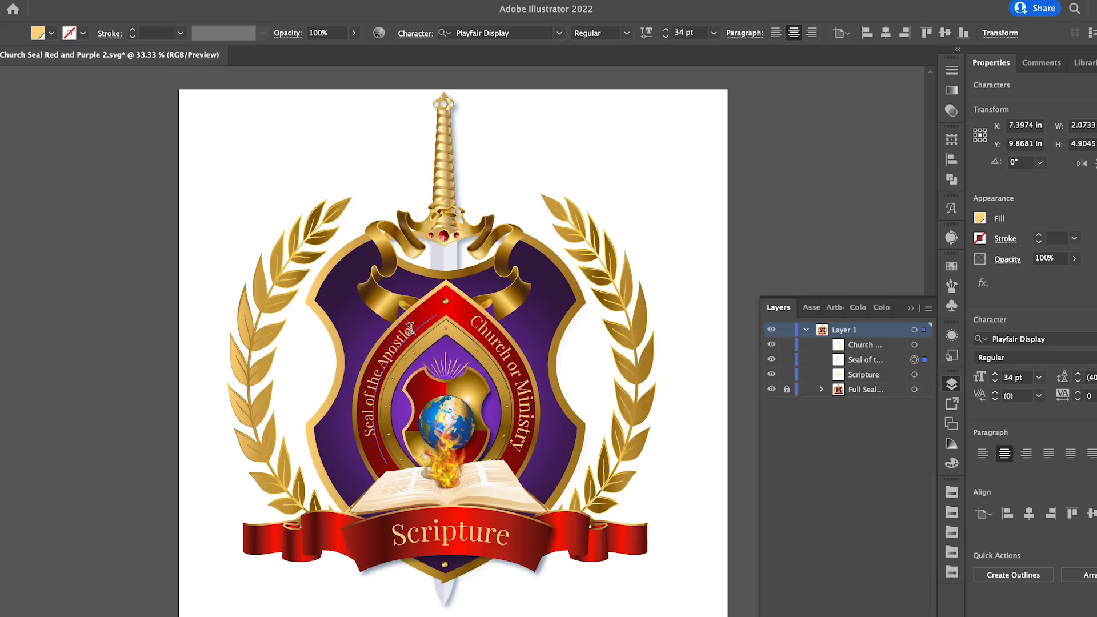
Step: Set the font size of the whole curved text "Seal of the Apostle" to 40 pt
drag(410, 328, 345, 441)
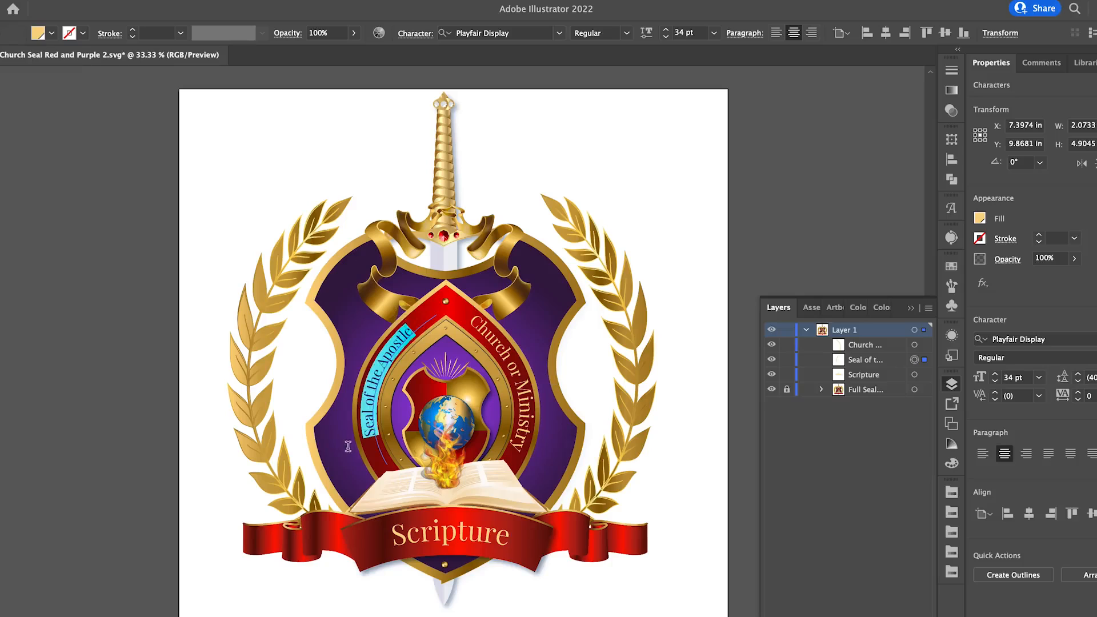
click(666, 29)
click(666, 29)
click(666, 29)
click(666, 29)
click(666, 30)
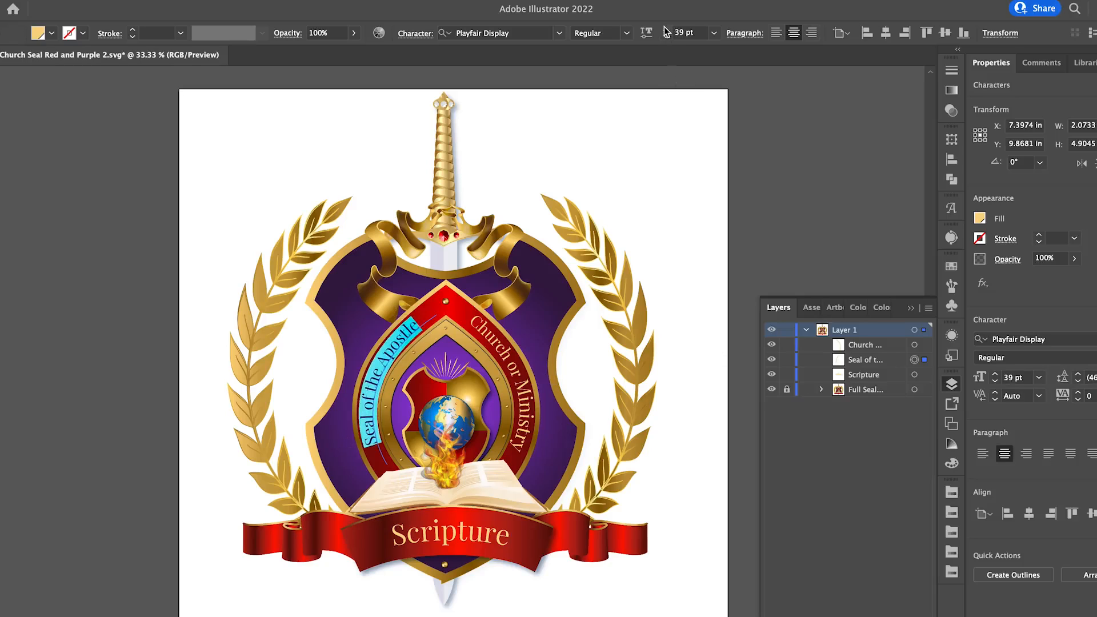
click(666, 30)
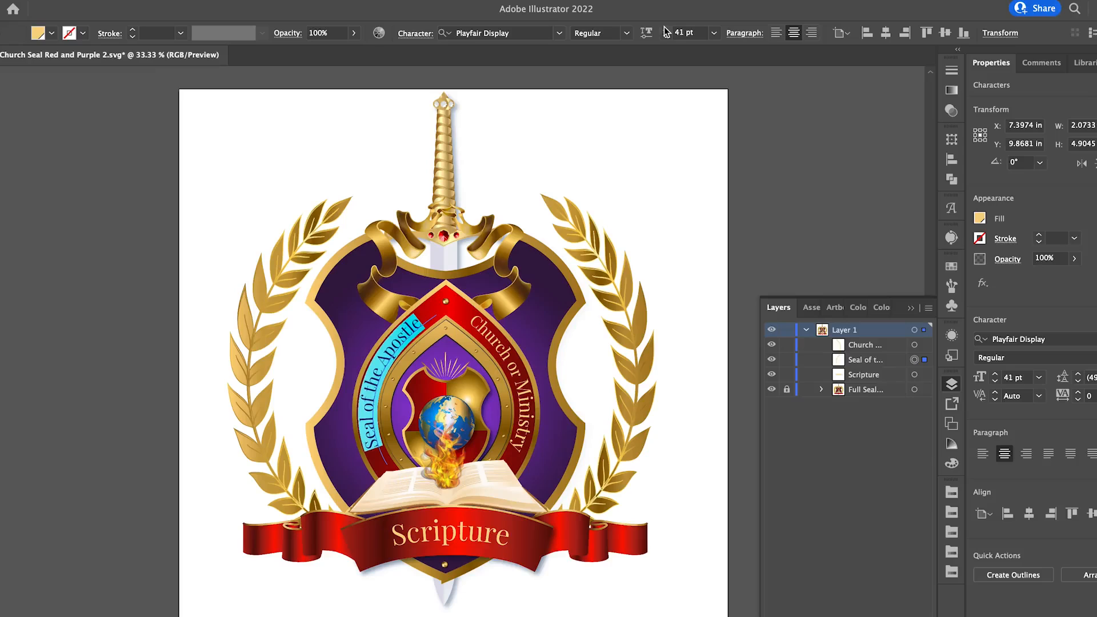
click(664, 29)
click(664, 37)
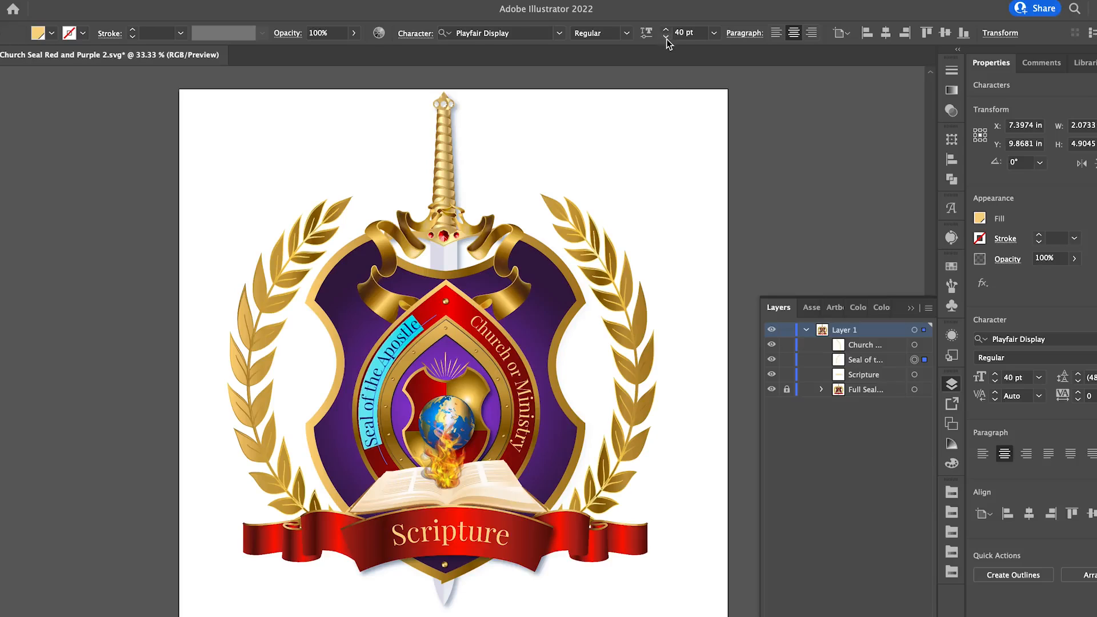
Step: Try left, right and justified paragraph alignments on the "Seal of the Apostle" text and return it to centred
click(780, 36)
click(810, 34)
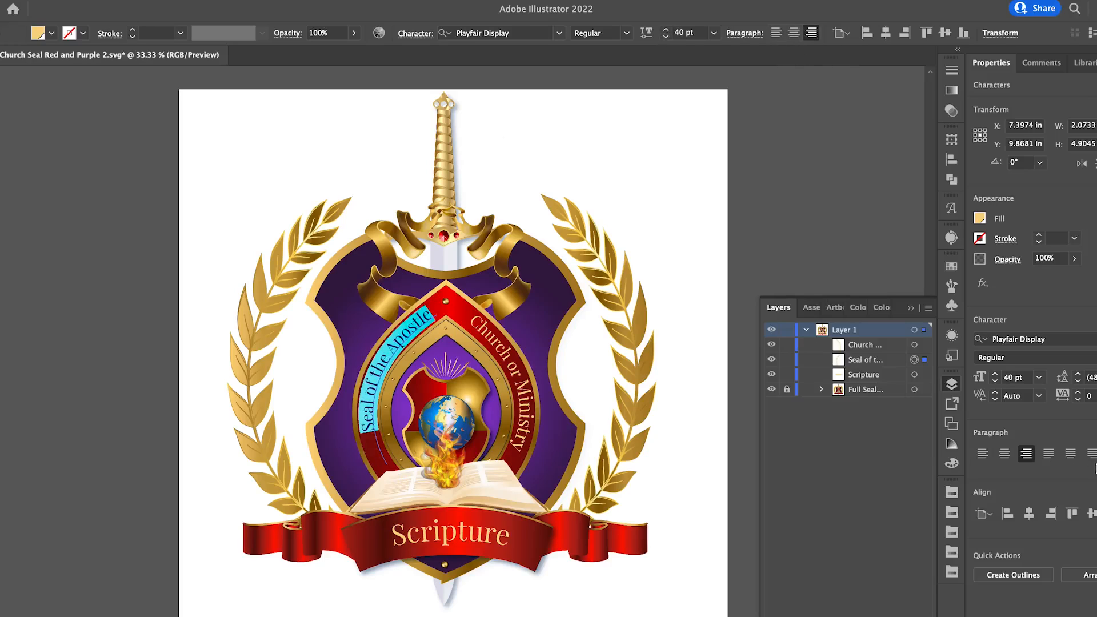
click(1091, 455)
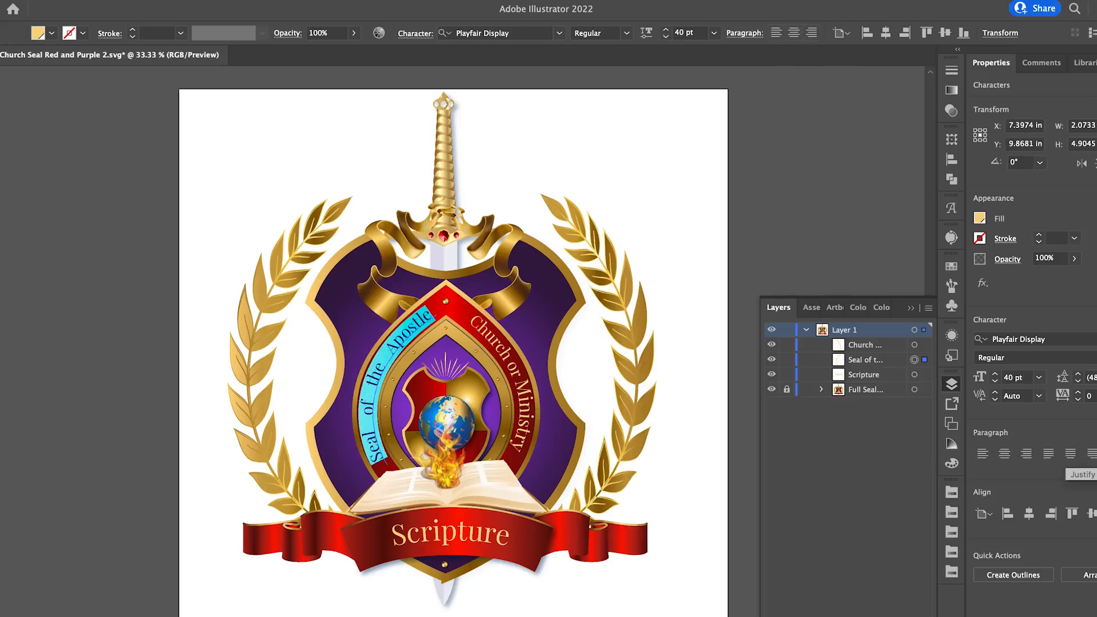
click(1090, 457)
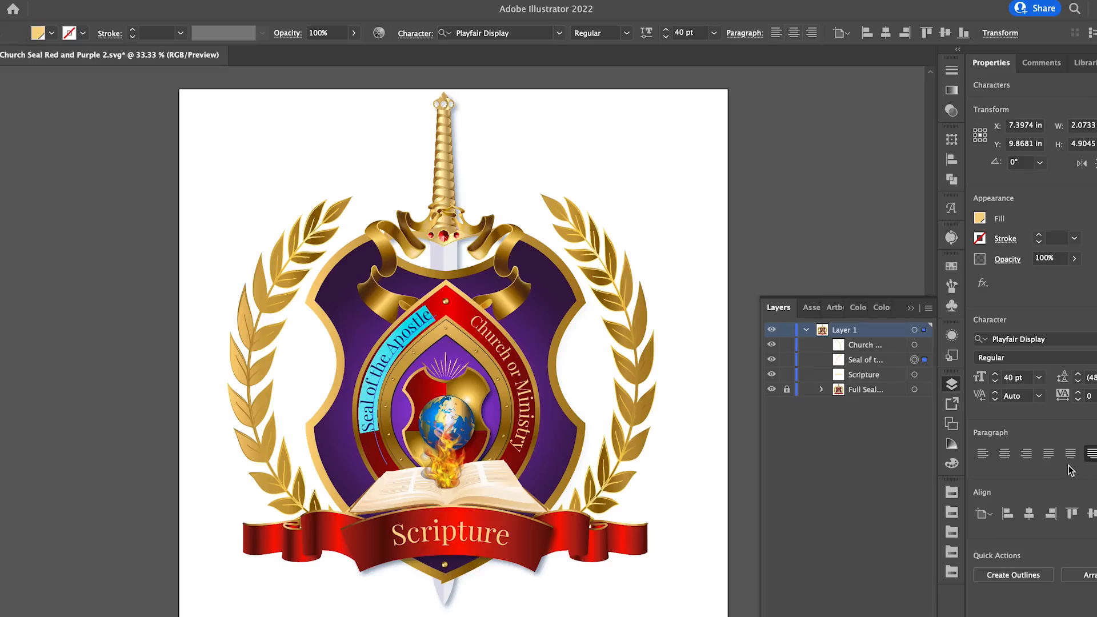
click(1070, 454)
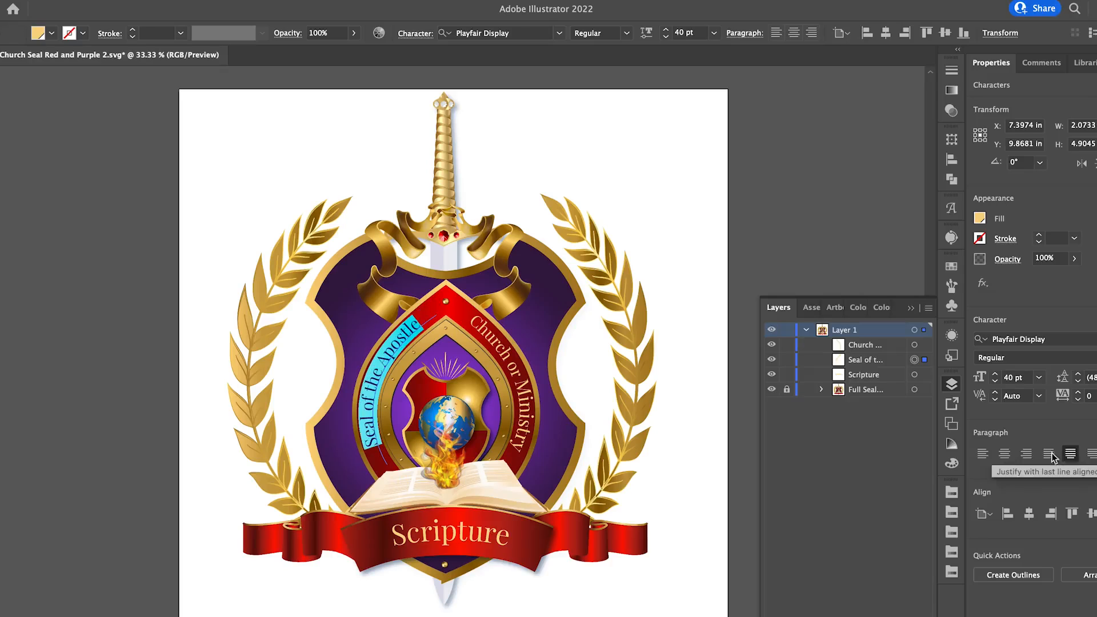
click(1006, 457)
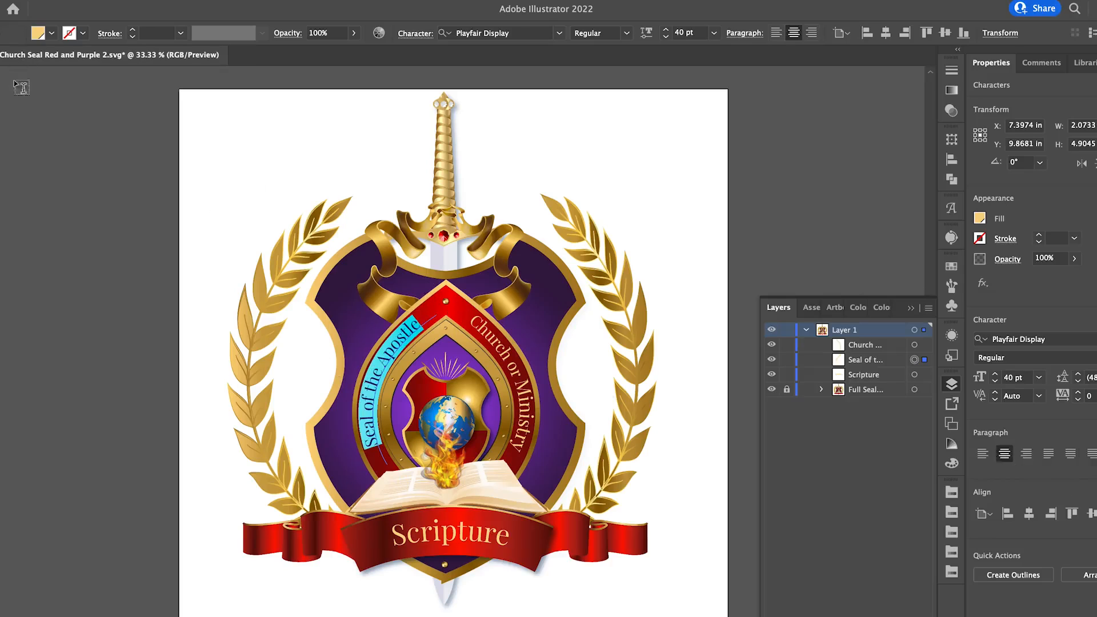
key(Escape)
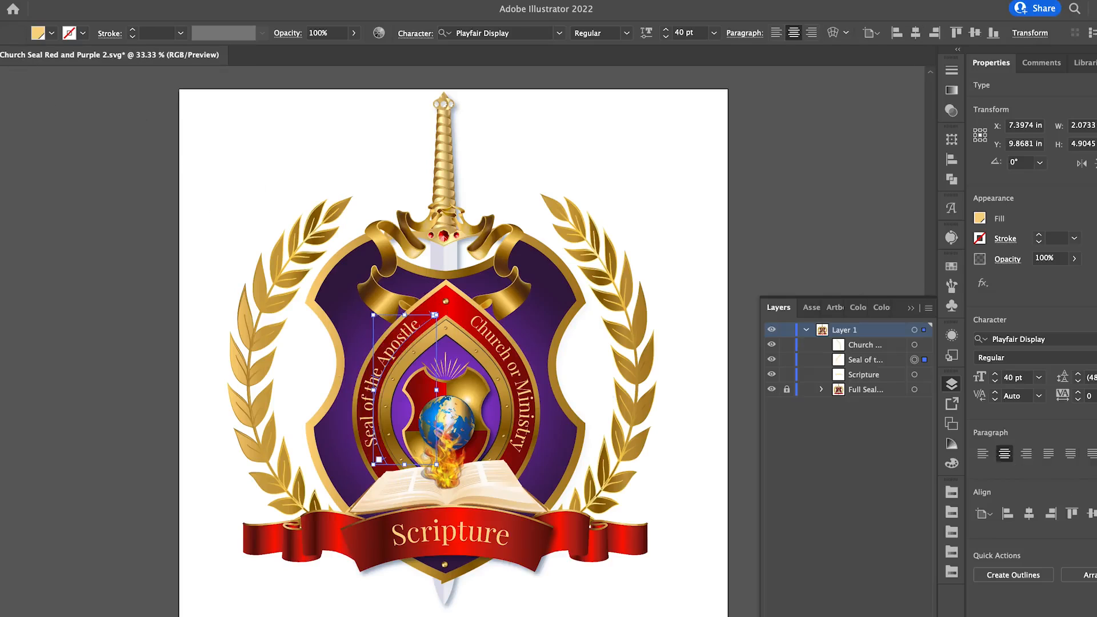
Step: Browse the font list and set the font of the whole curved text "Seal of the Apostle" to Allentown
key(t)
drag(415, 322, 371, 451)
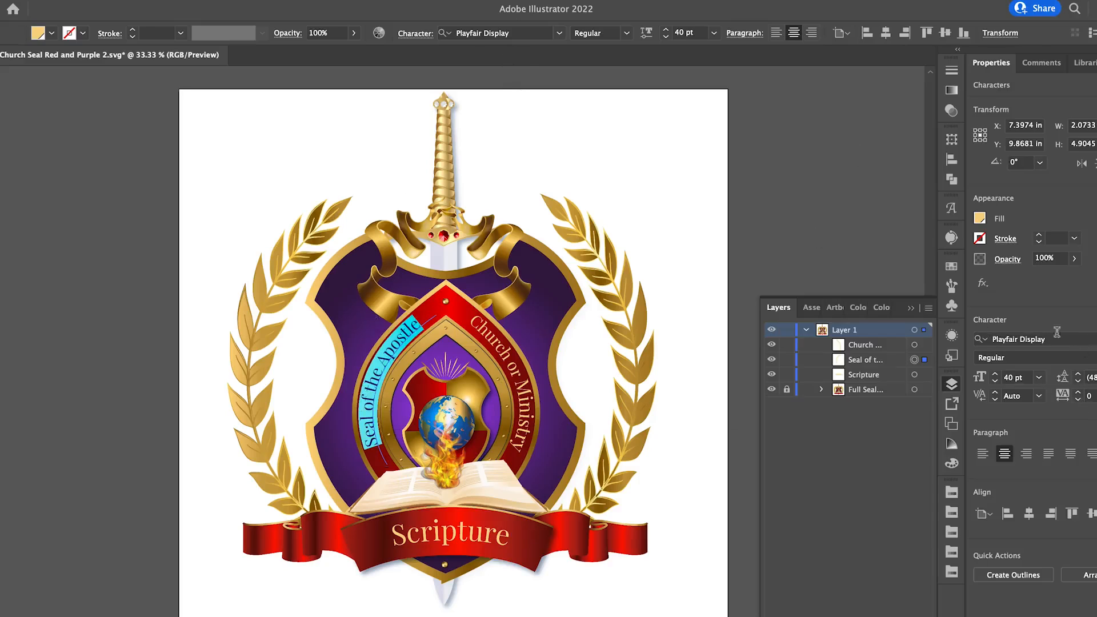
click(559, 33)
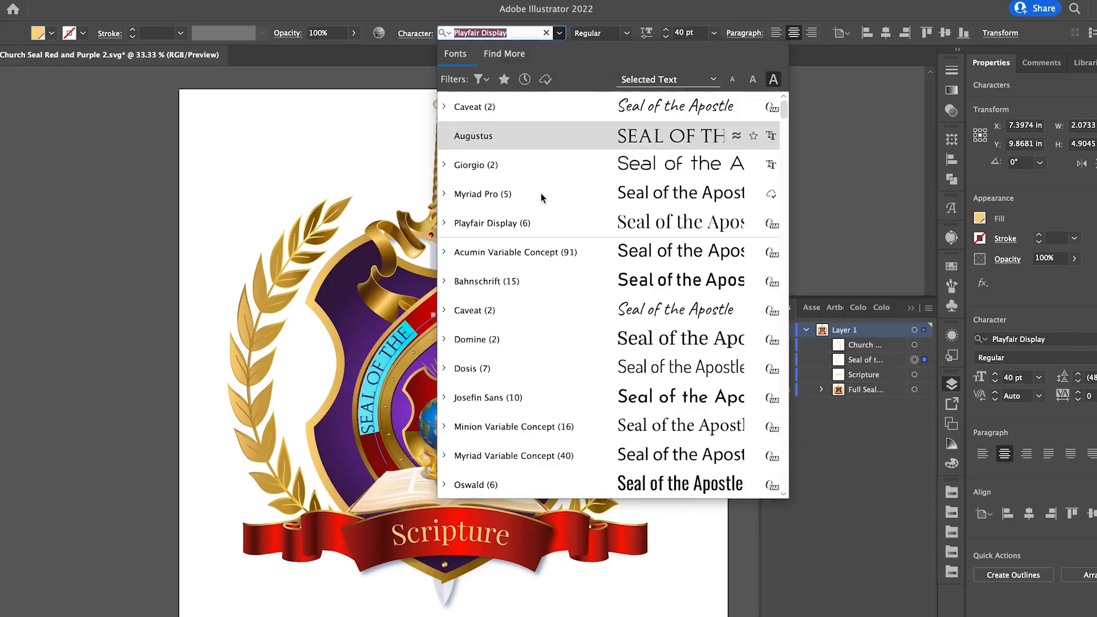
scroll(536, 303, down, 10)
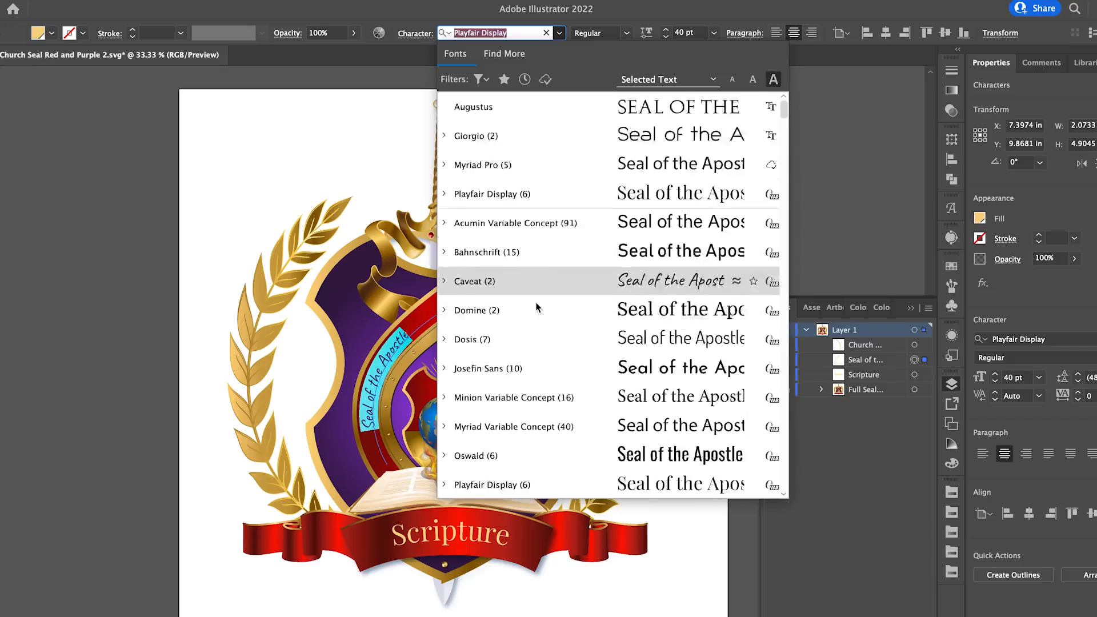
scroll(536, 311, down, 10)
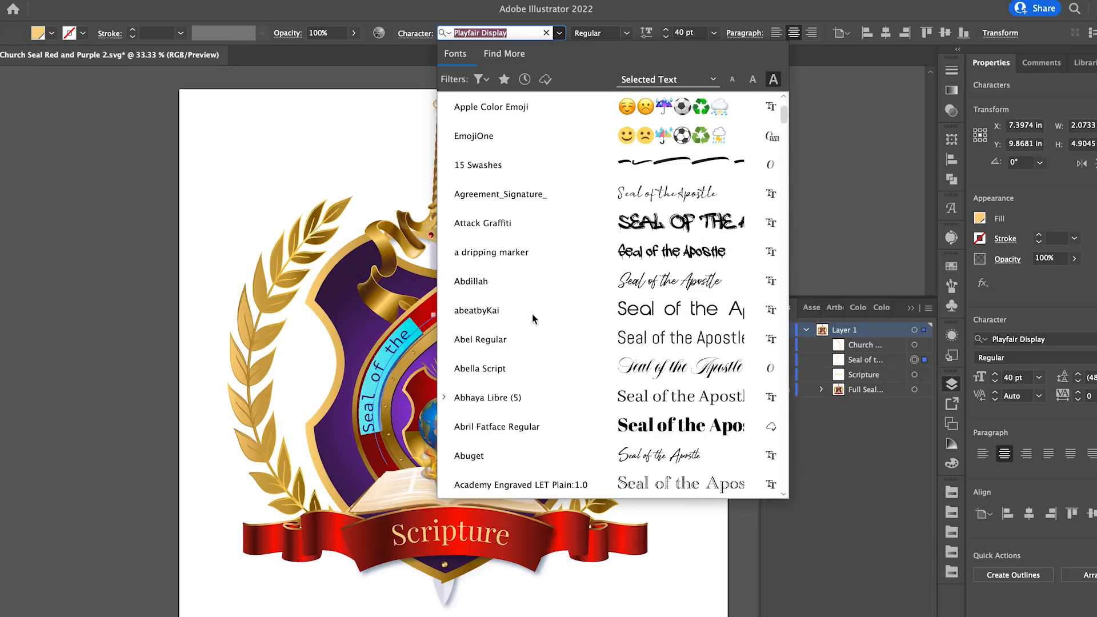
scroll(523, 366, down, 9)
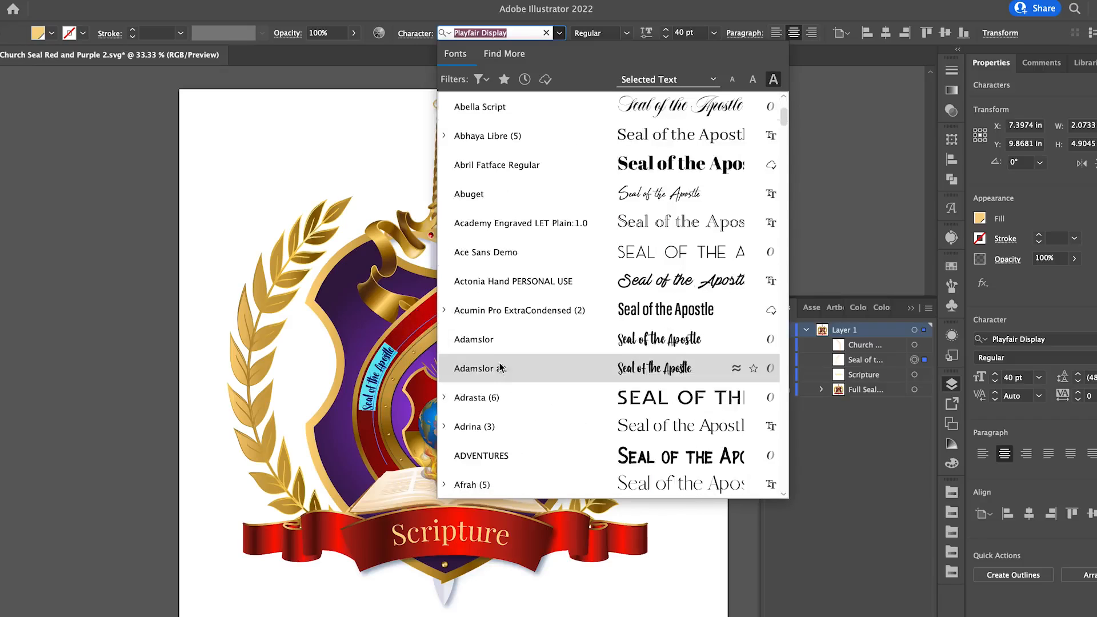
scroll(499, 369, down, 5)
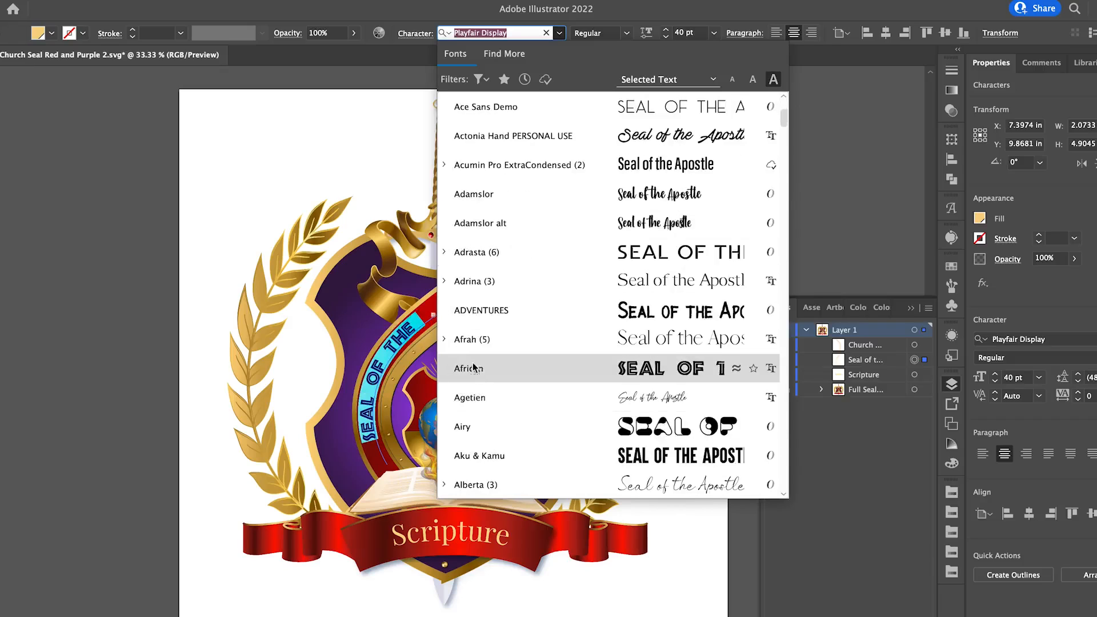
scroll(477, 378, down, 10)
scroll(477, 379, down, 1)
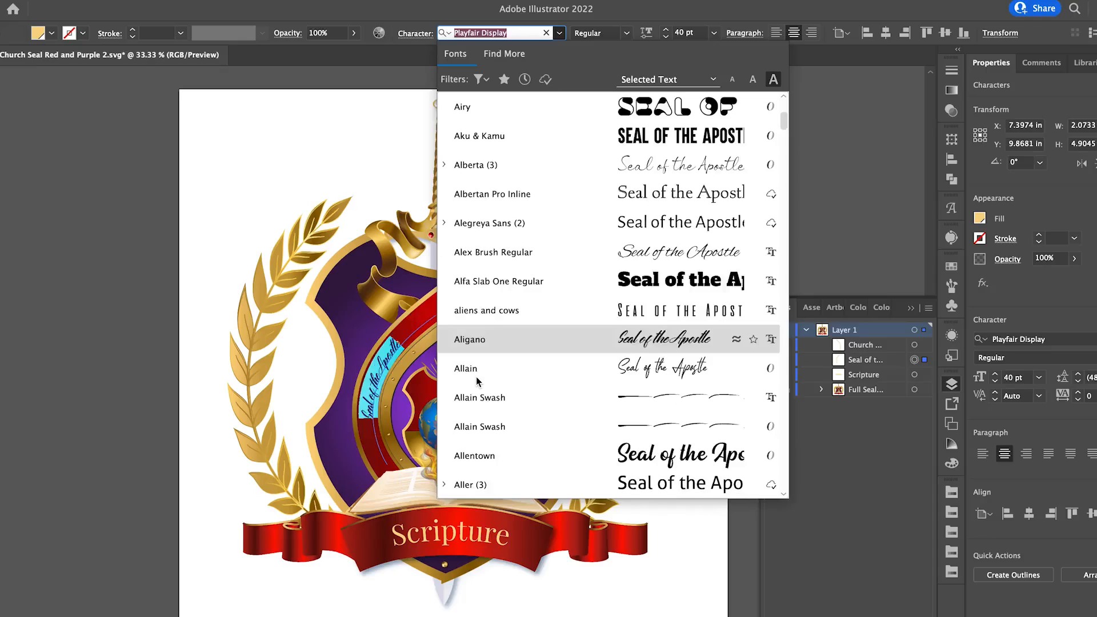
click(490, 458)
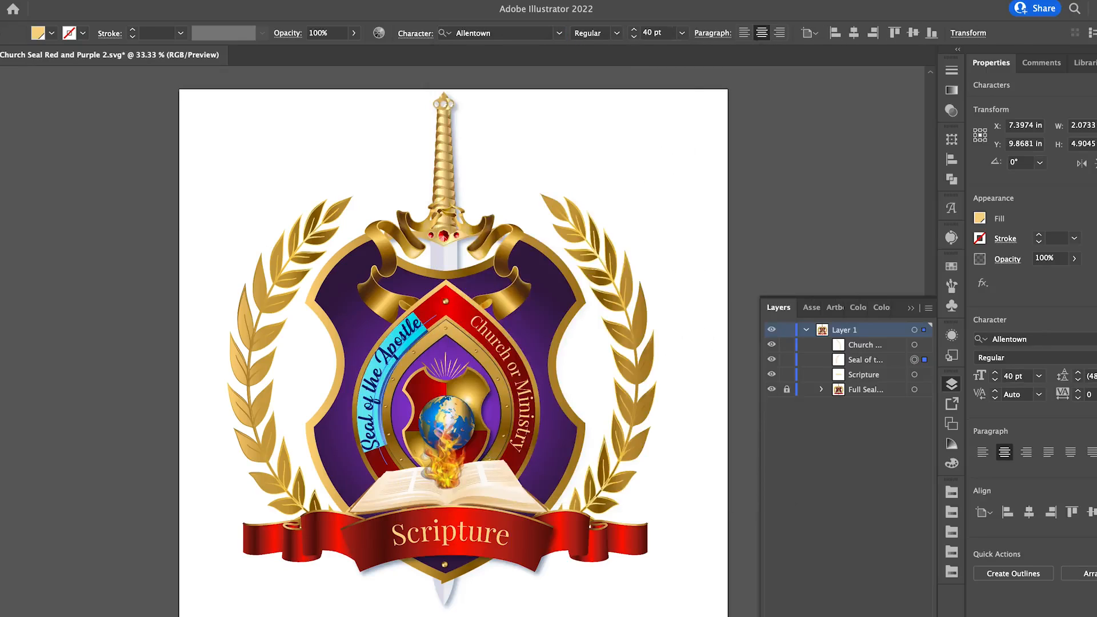
click(194, 150)
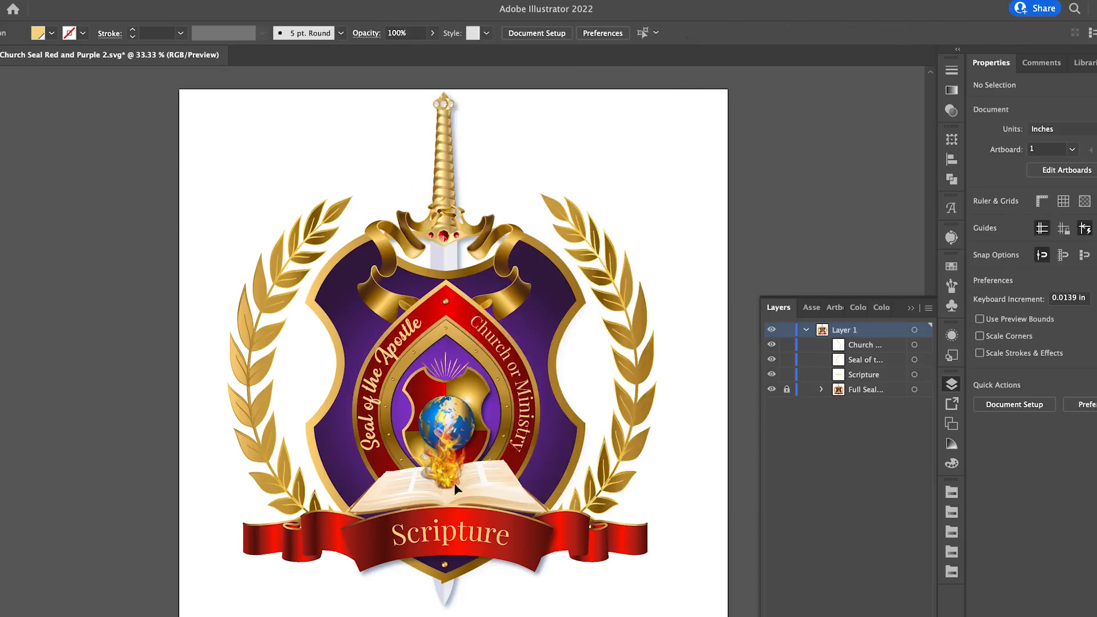
Step: Undo the font change on the curved text "Seal of the Apostle" and deselect it
click(407, 331)
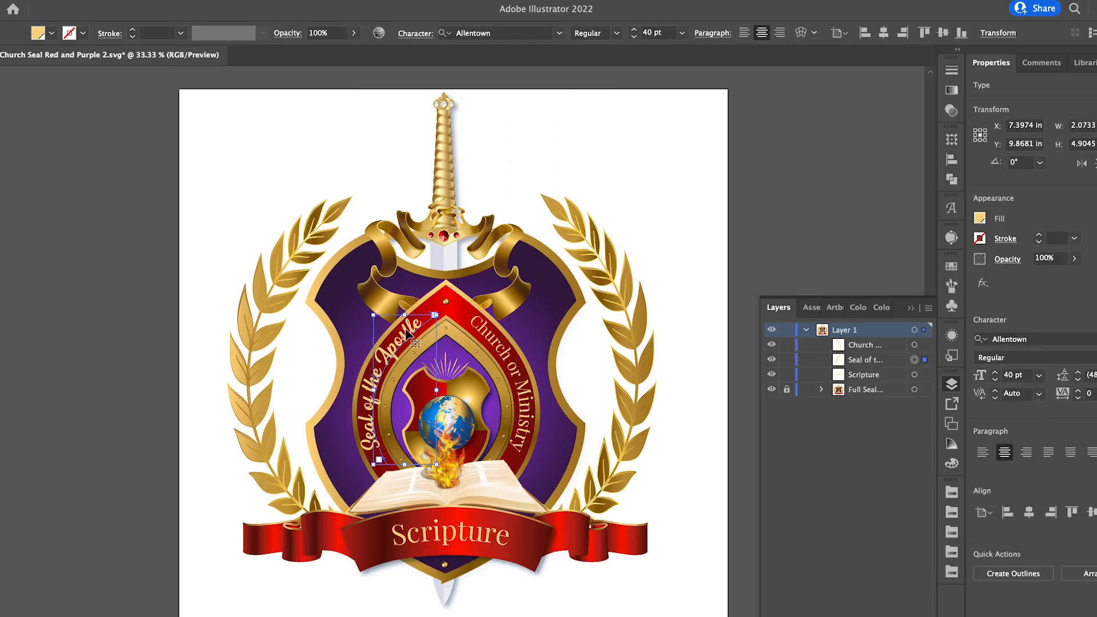
drag(423, 321, 394, 461)
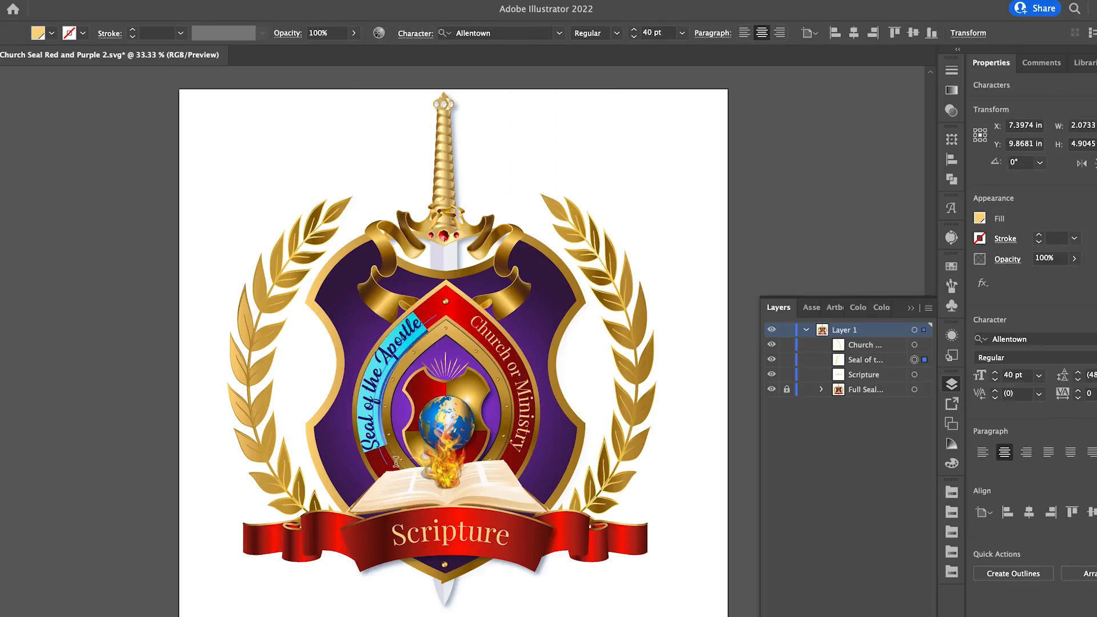
click(90, 2)
click(90, 5)
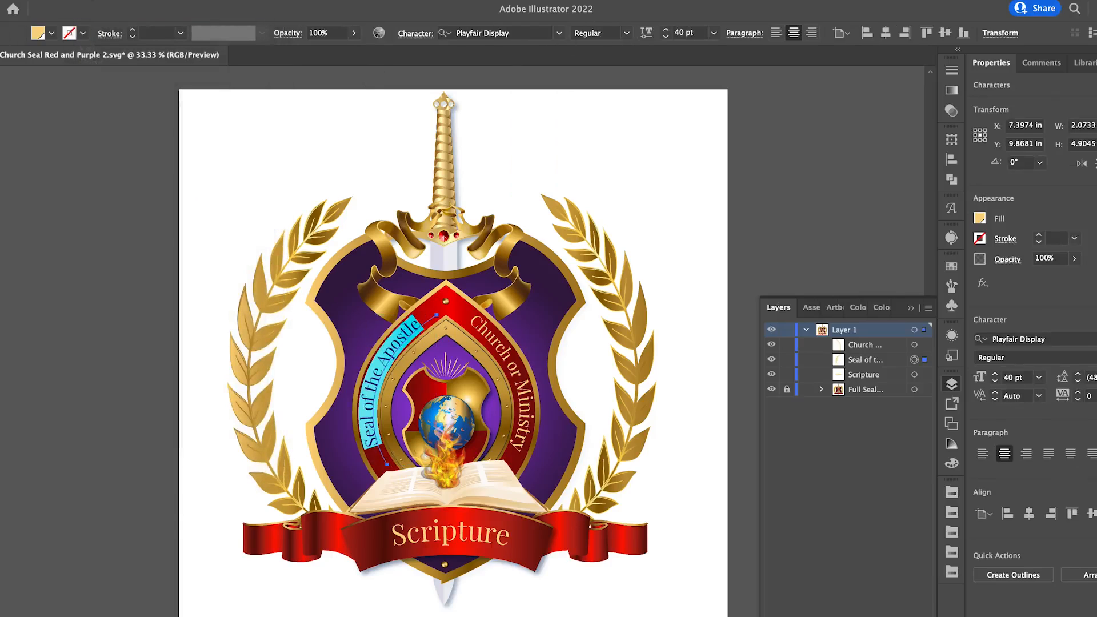
click(2, 74)
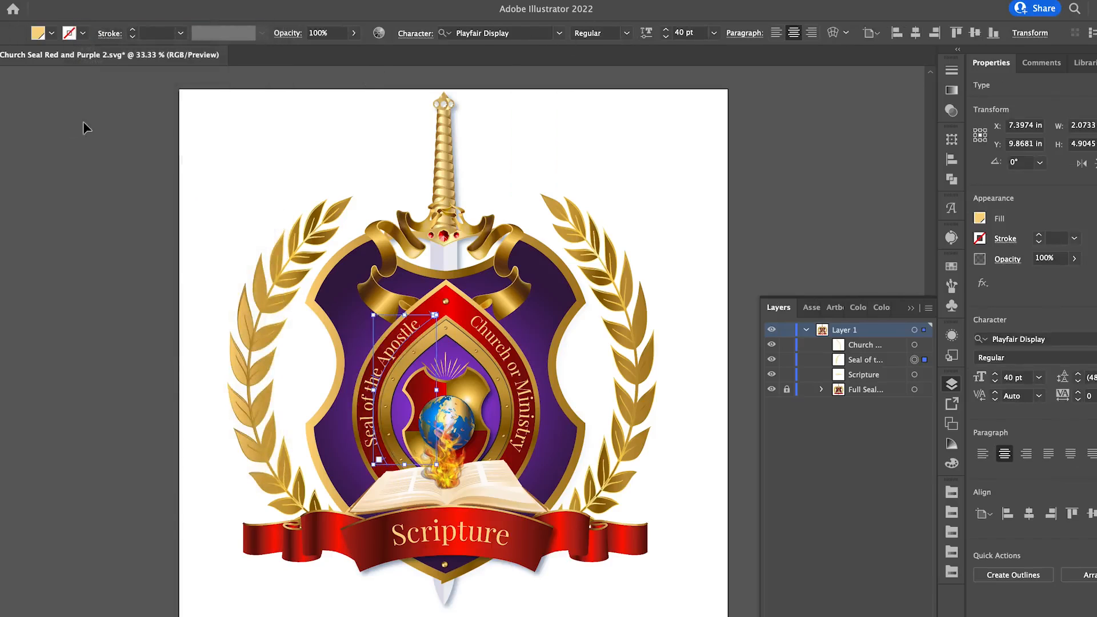
click(84, 124)
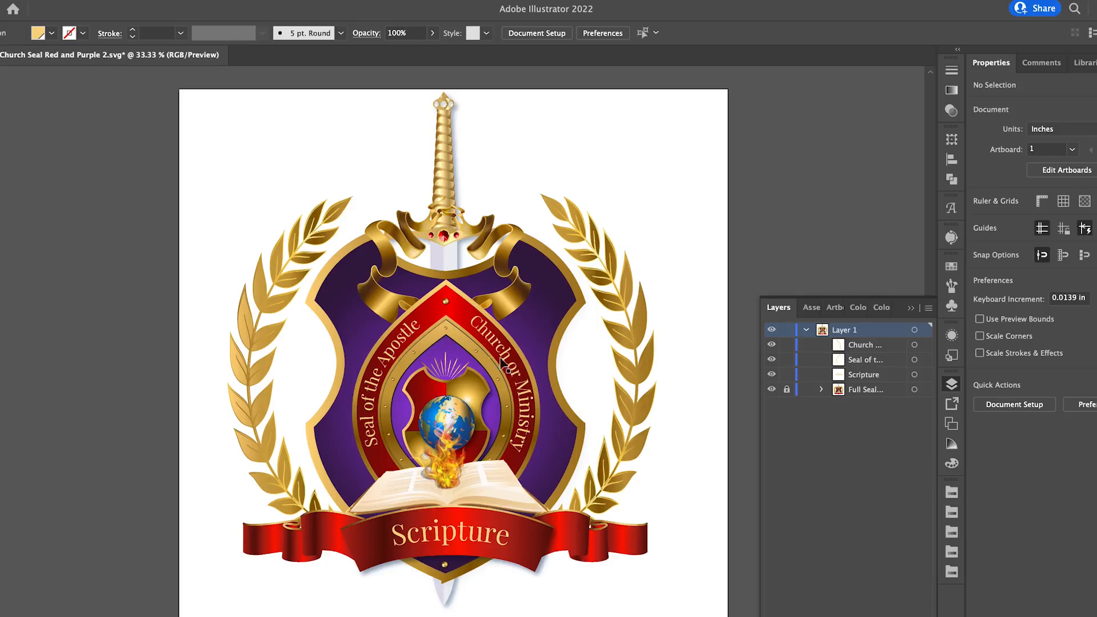
Step: Set the fill colour of all characters in the curved text "Seal of the Apostle" to white
double_click(403, 341)
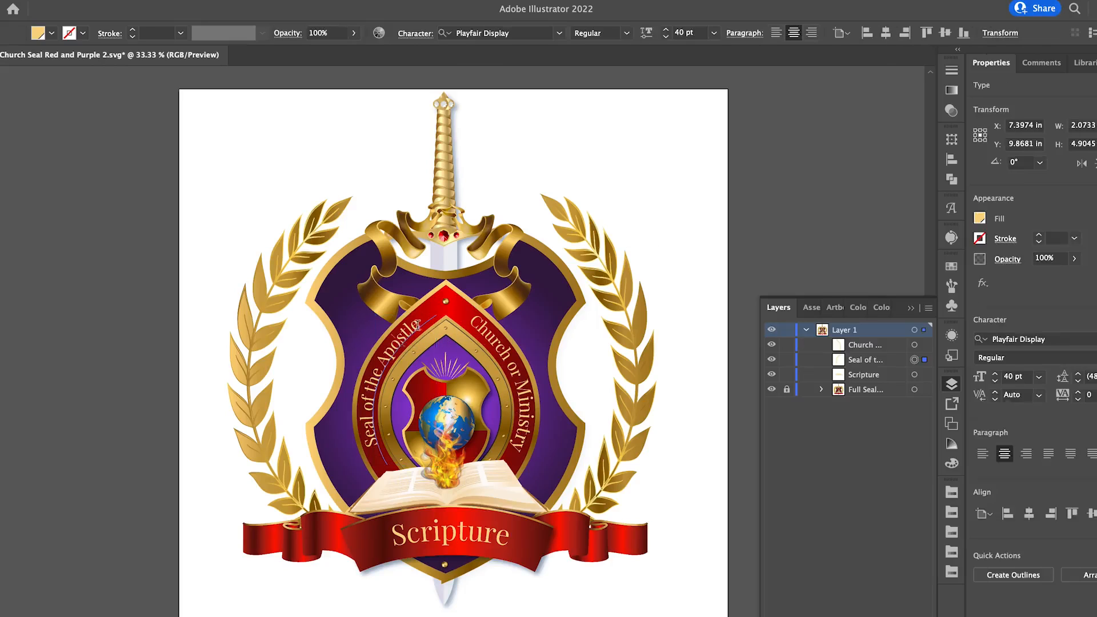
drag(422, 322, 400, 451)
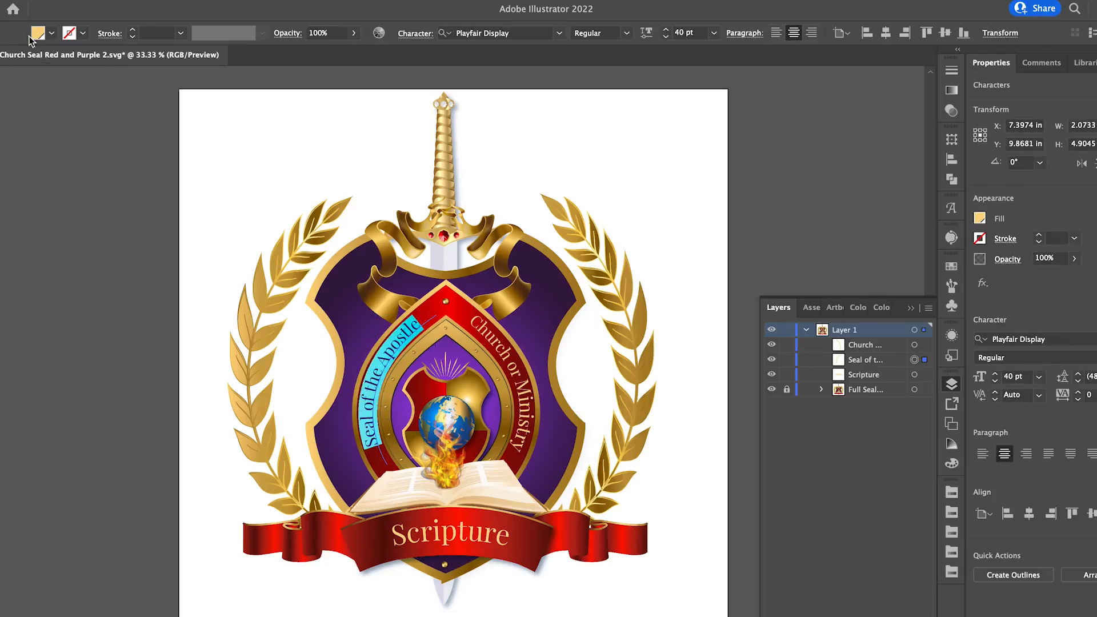
click(52, 35)
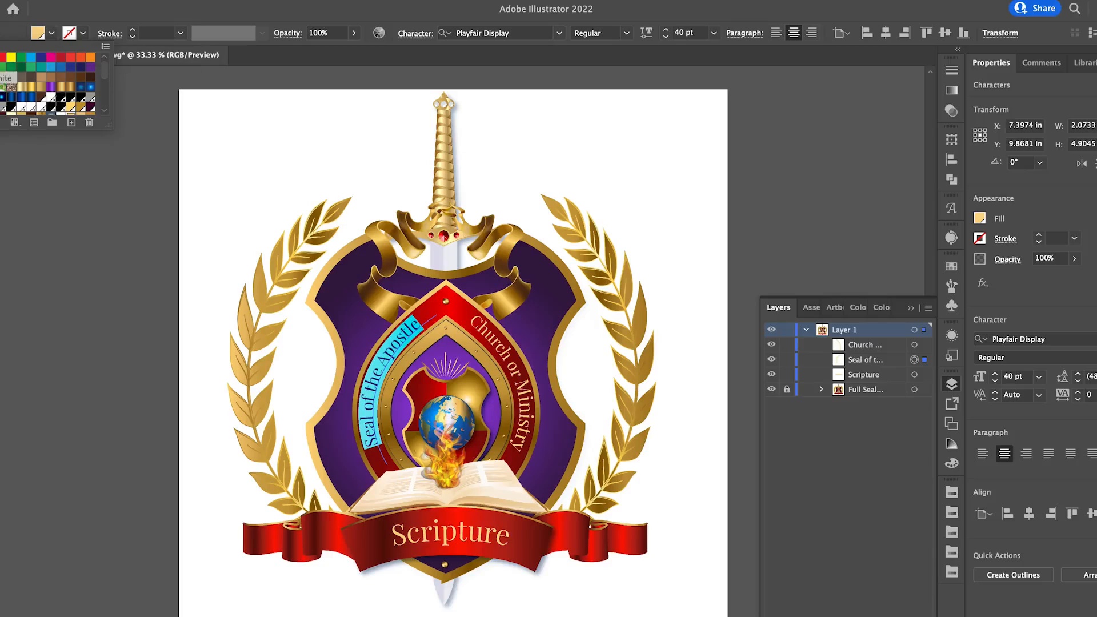
click(0, 58)
click(193, 134)
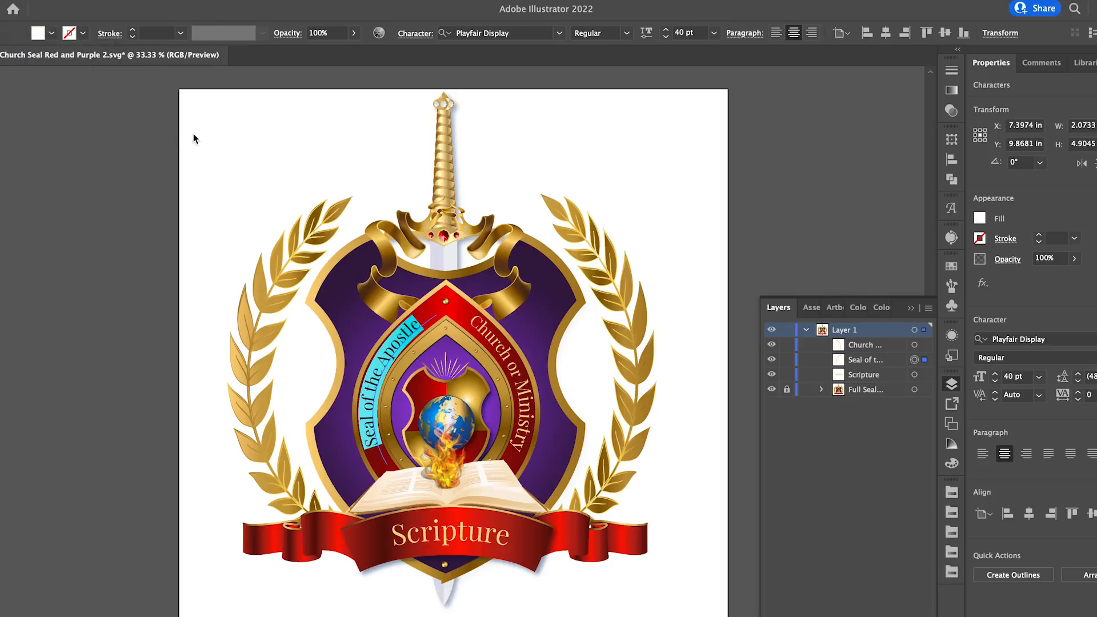
click(146, 115)
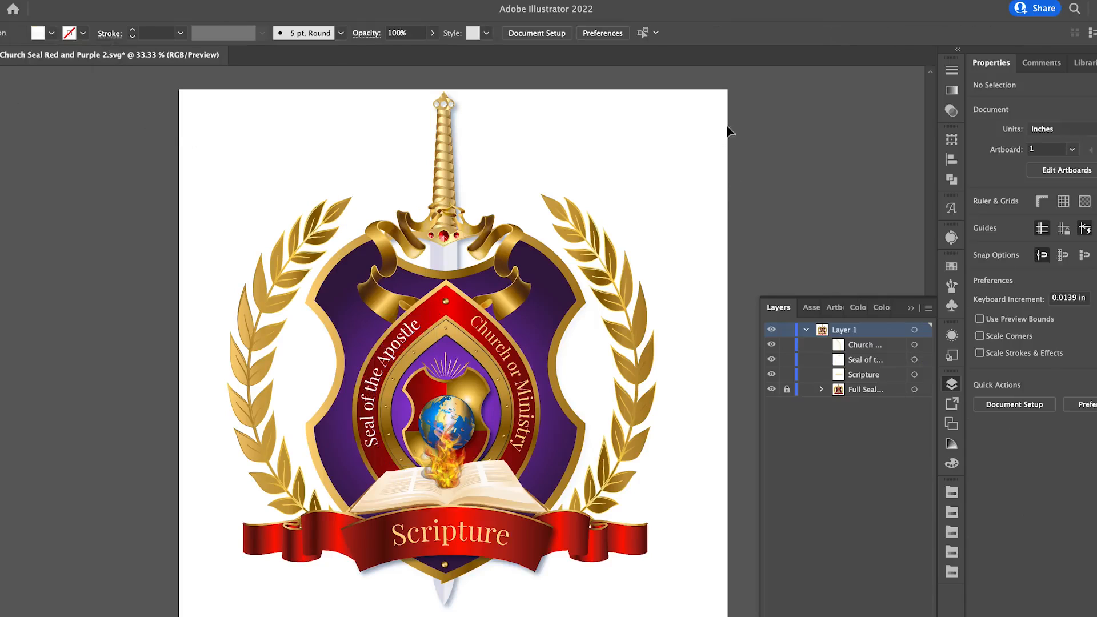
click(422, 325)
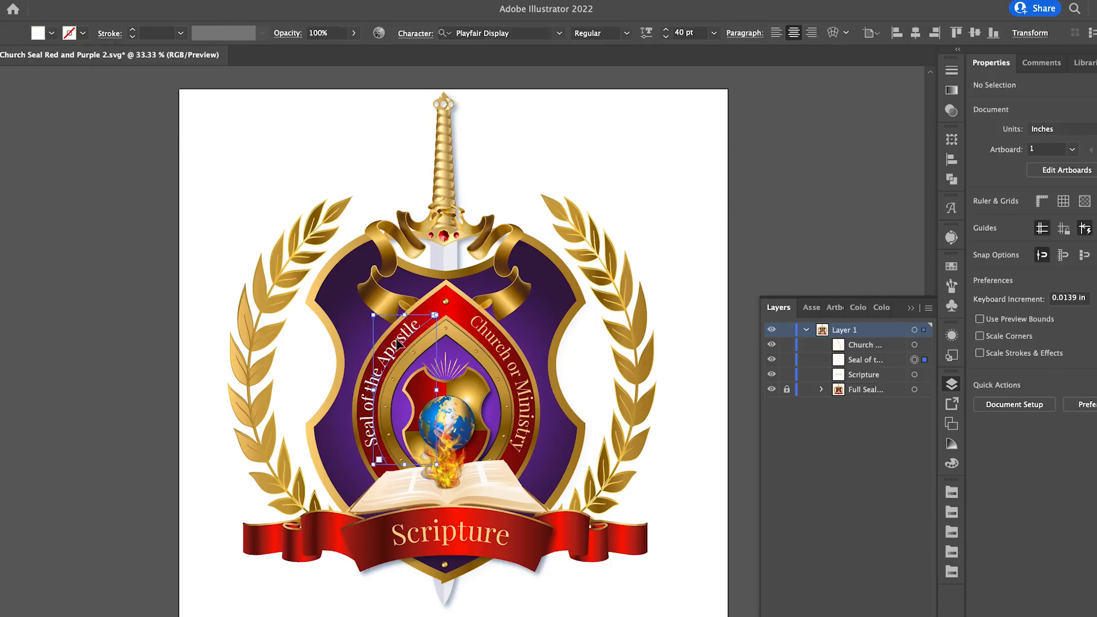
drag(421, 325, 343, 455)
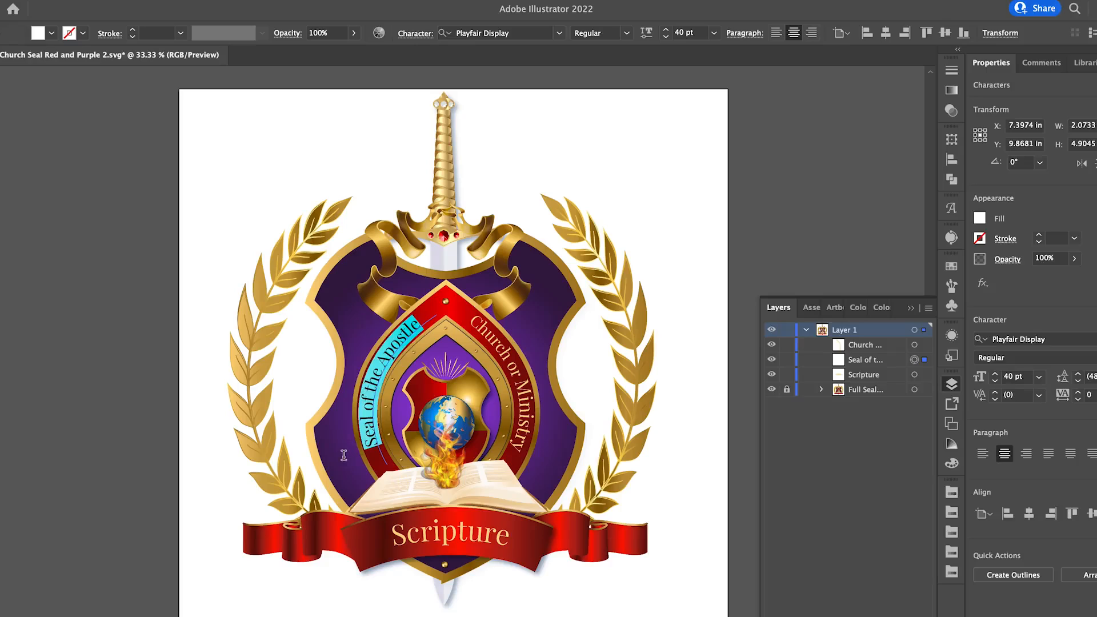
click(51, 32)
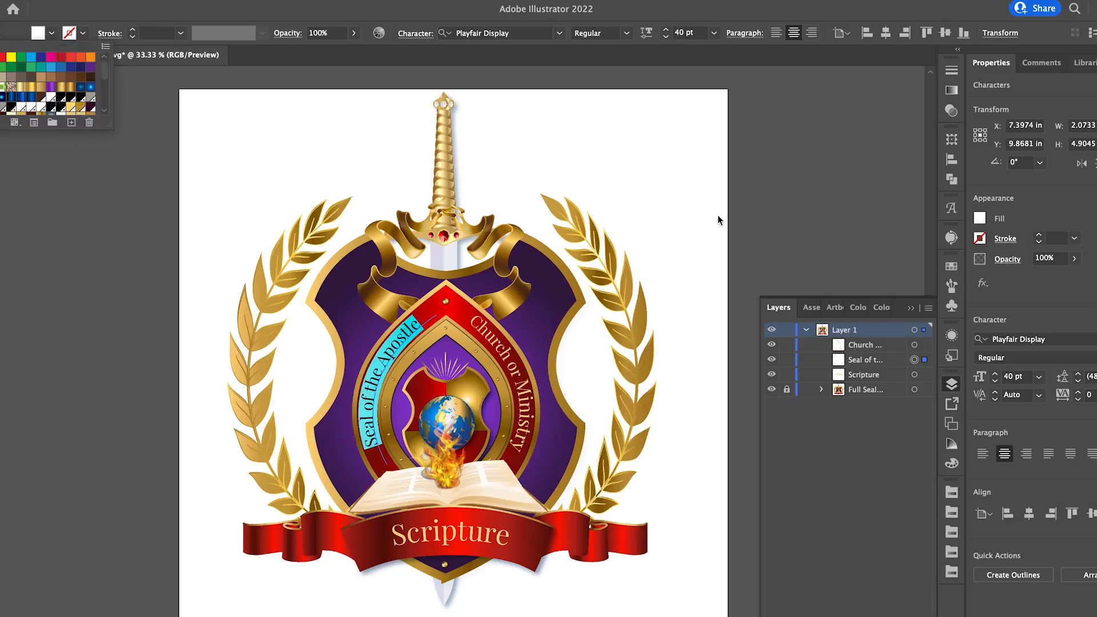
click(284, 150)
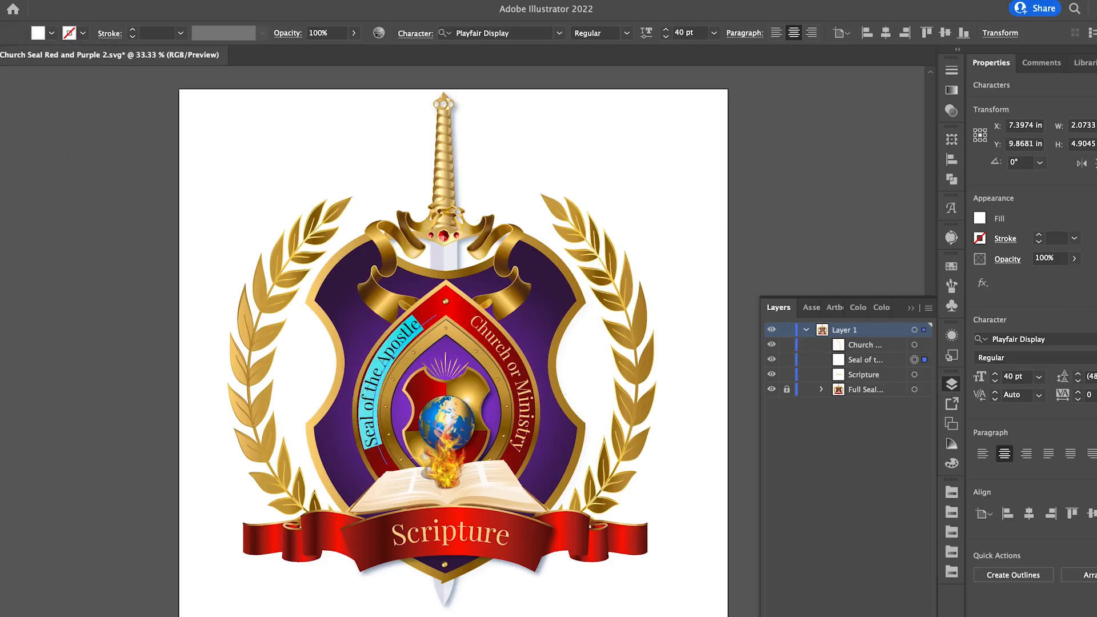
Step: Add a new fill to the appearance of the "Seal of the Apostle" text object
key(Escape)
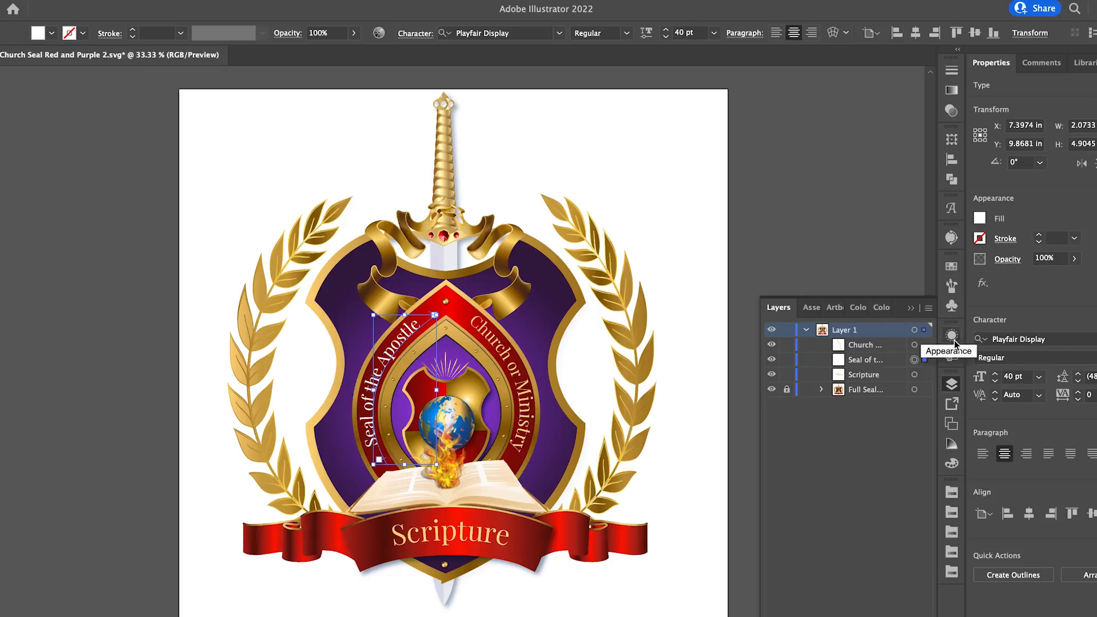
click(313, 0)
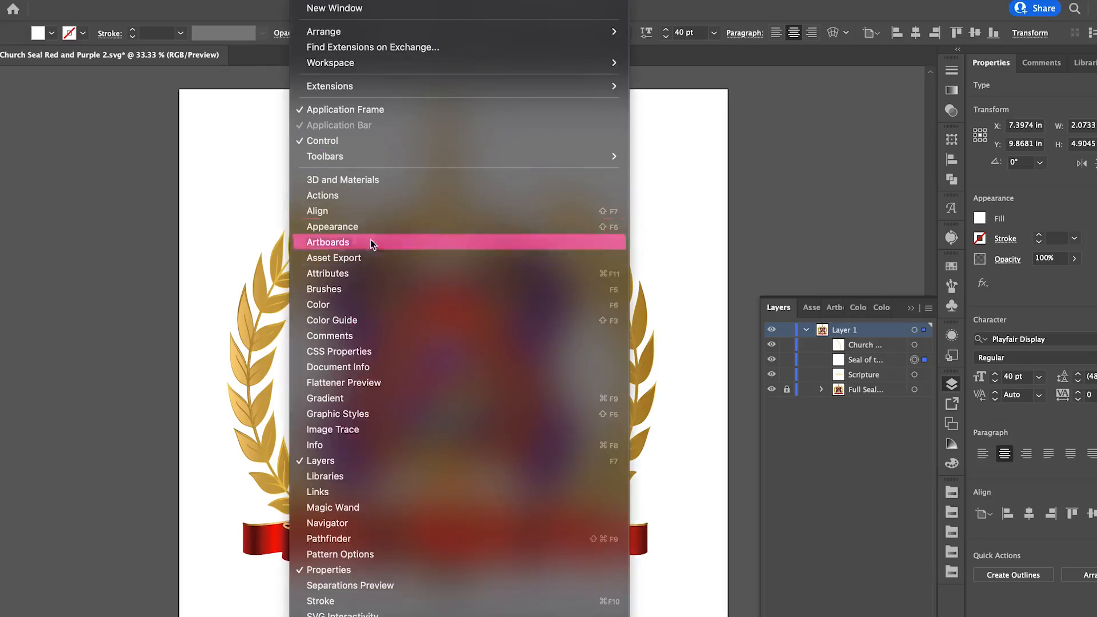
click(537, 227)
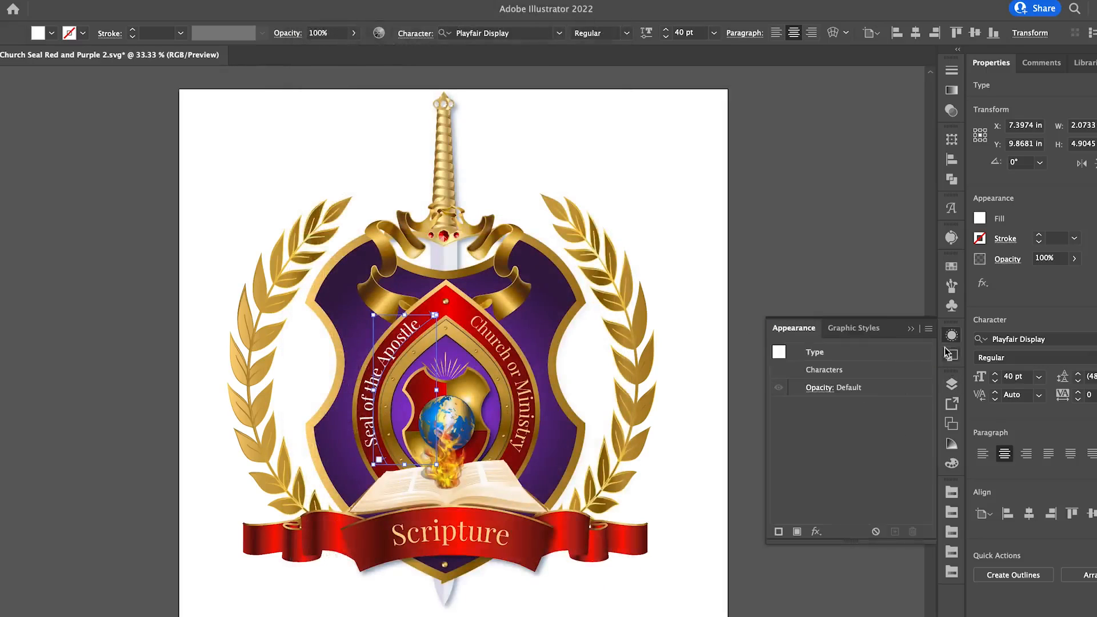
click(798, 532)
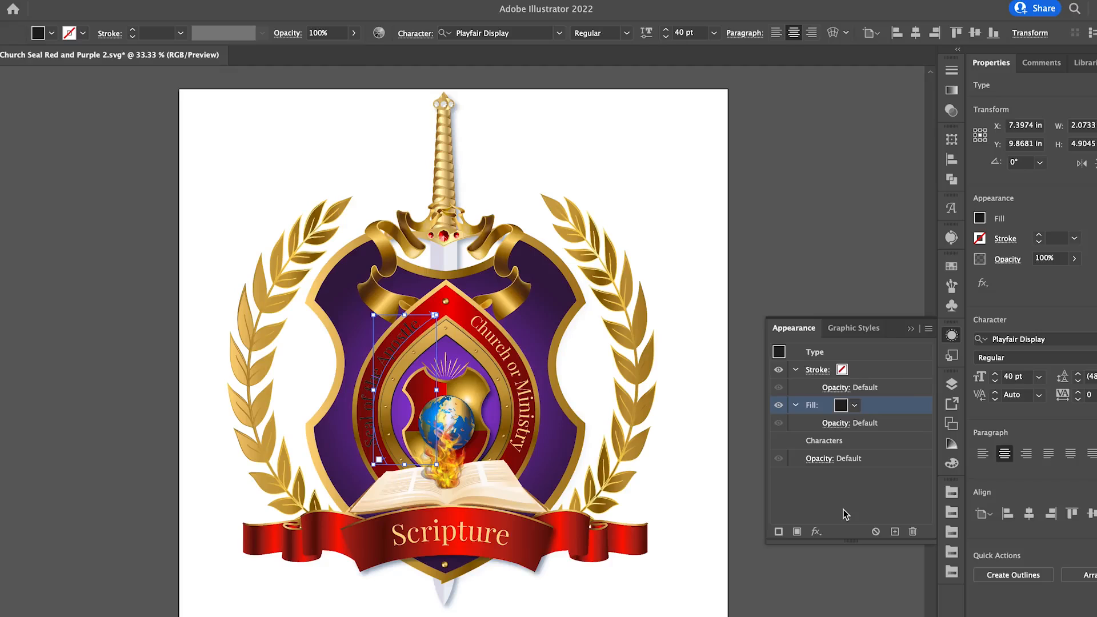
Step: Try gold gradient swatches on the new fill of "Seal of the Apostle" and apply the lighter gold gradient
click(854, 406)
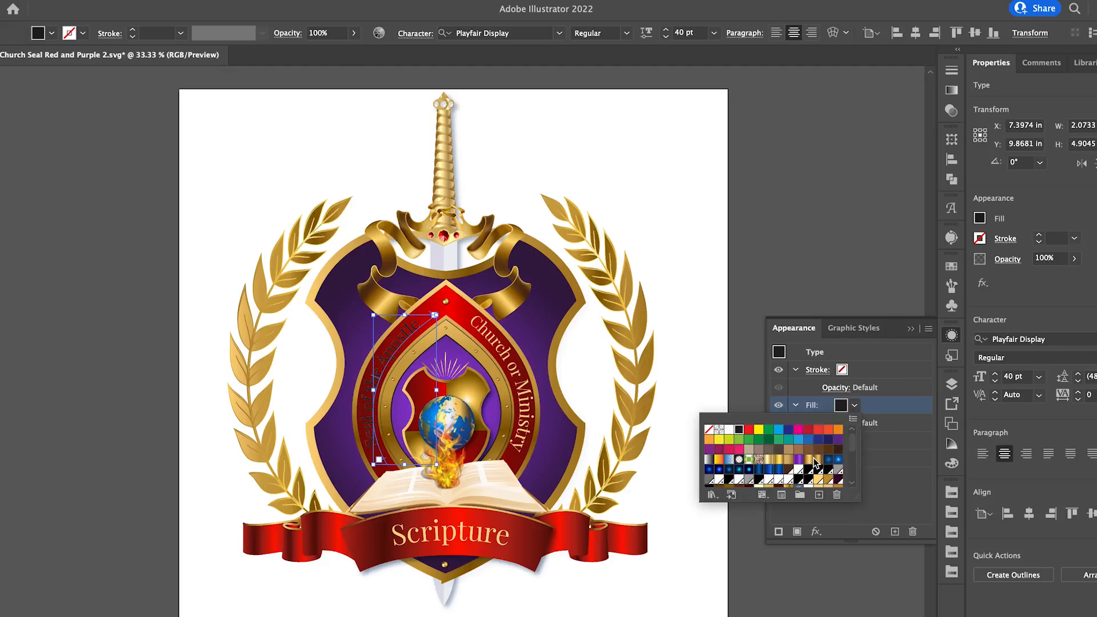
click(809, 460)
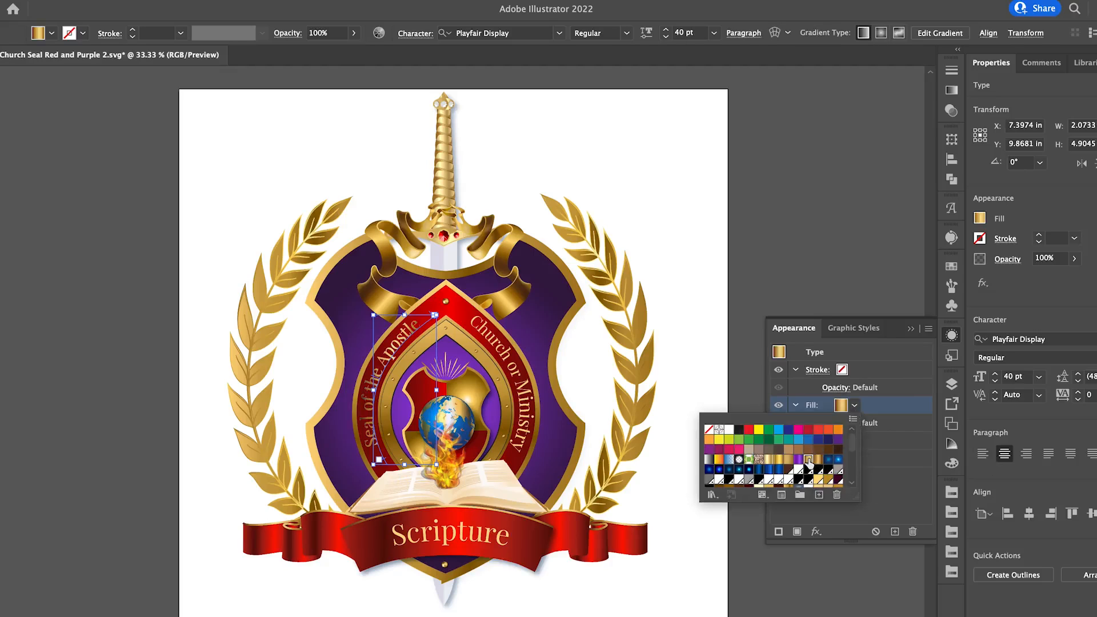
click(779, 460)
click(770, 461)
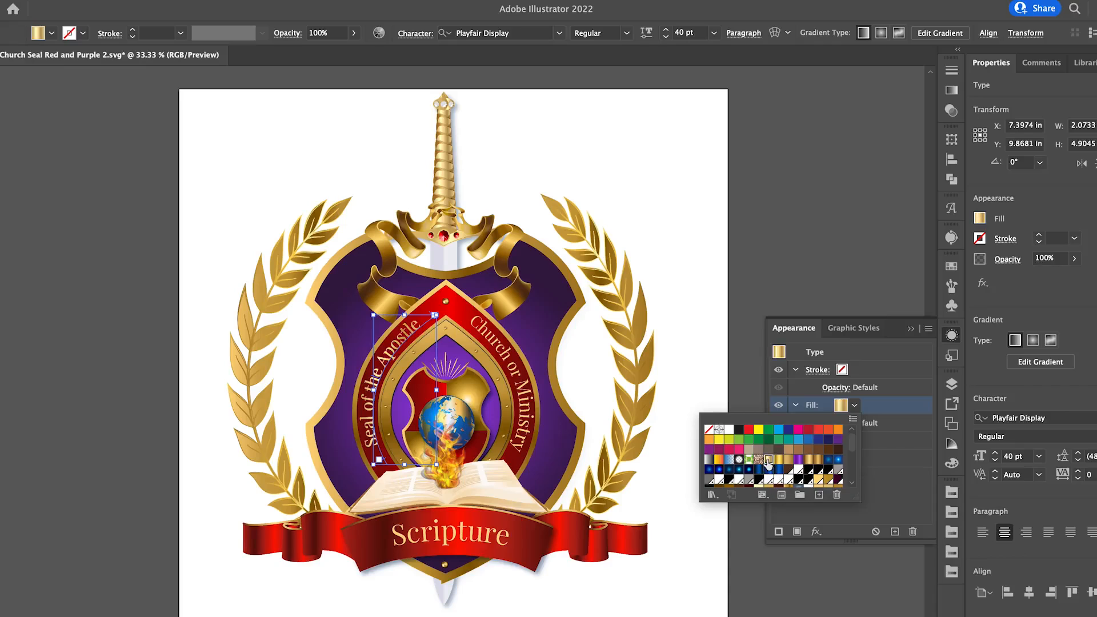
click(698, 211)
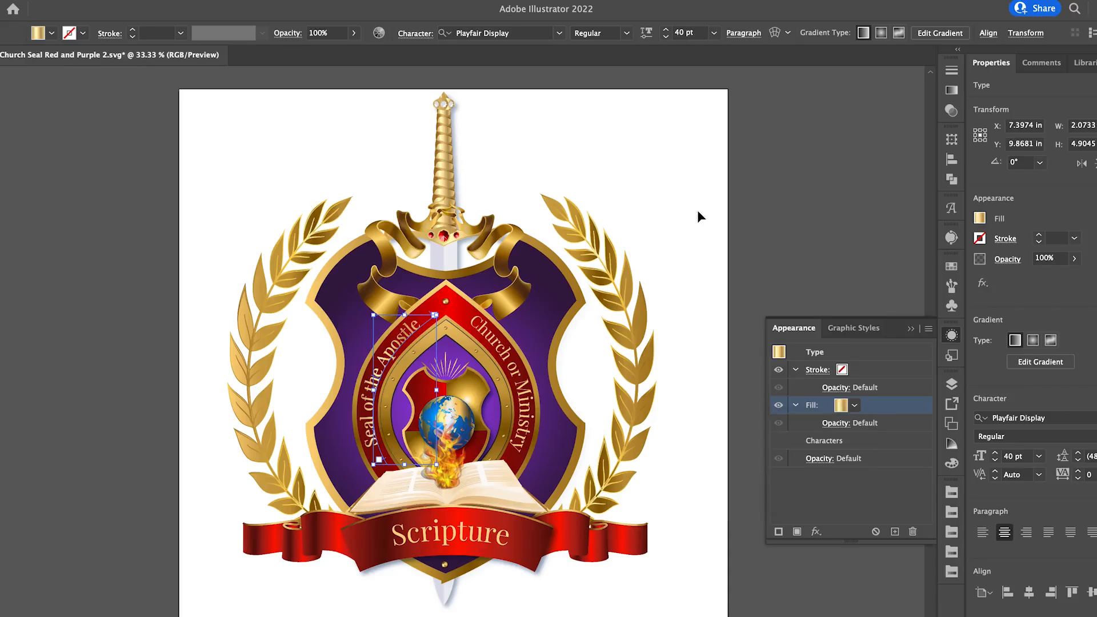
click(698, 210)
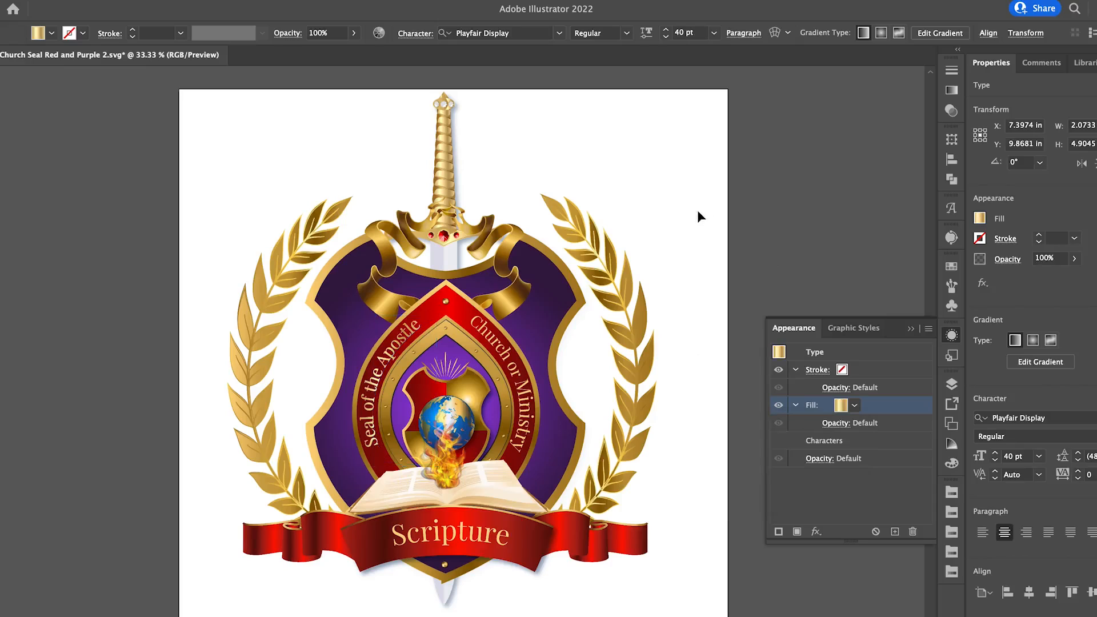
Step: Replace the word "Scripture" on the red ribbon with "John 1:3"
double_click(444, 531)
drag(513, 536, 395, 529)
text(John)
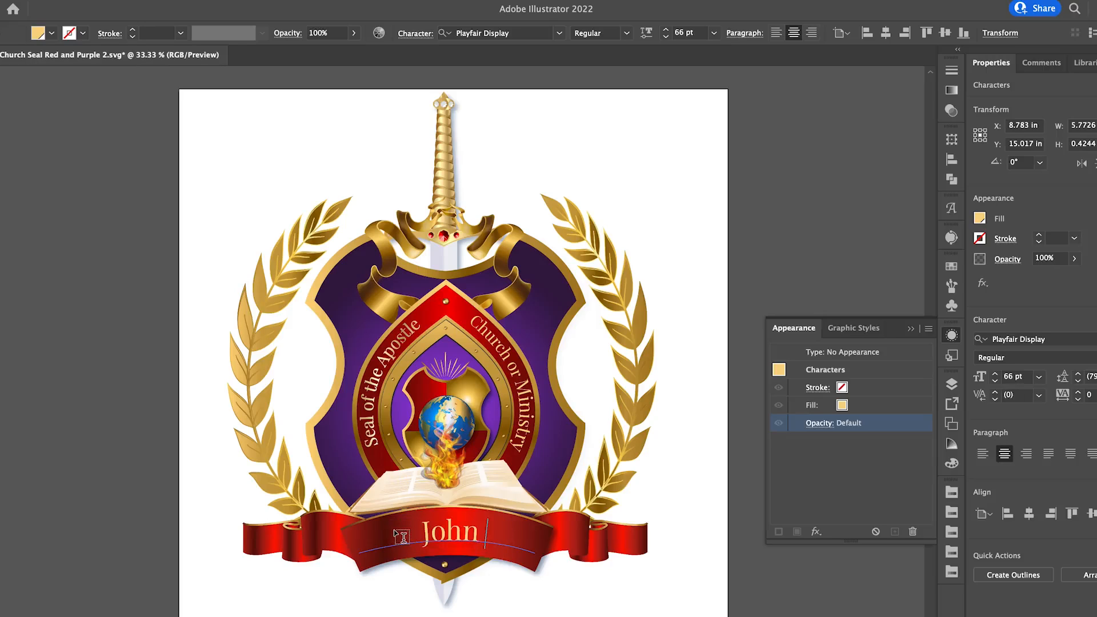
text( 1:)
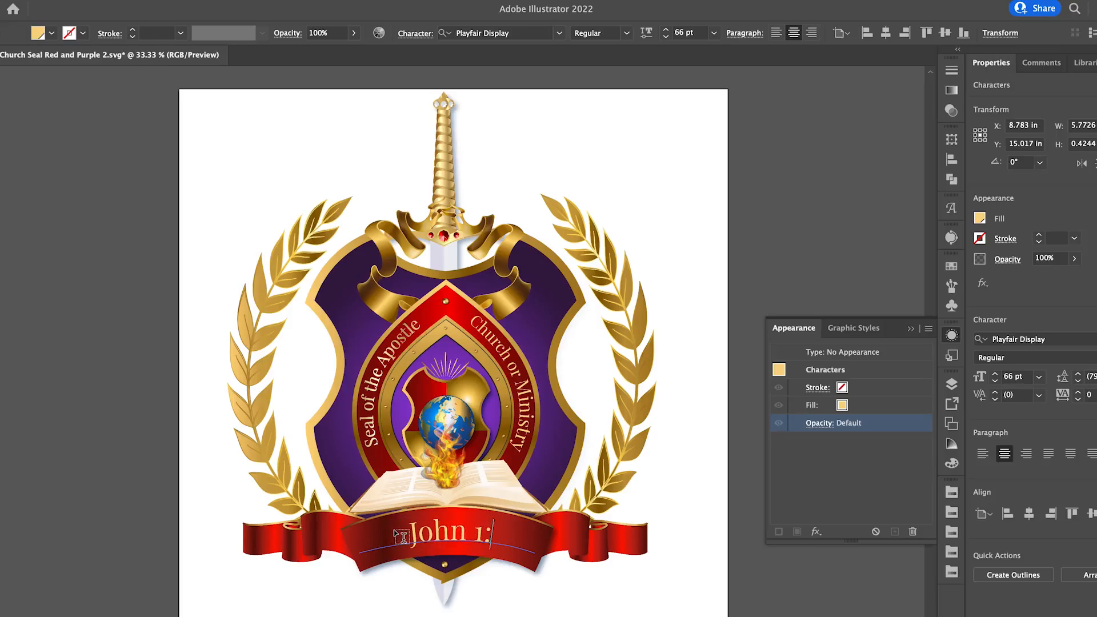
text(3)
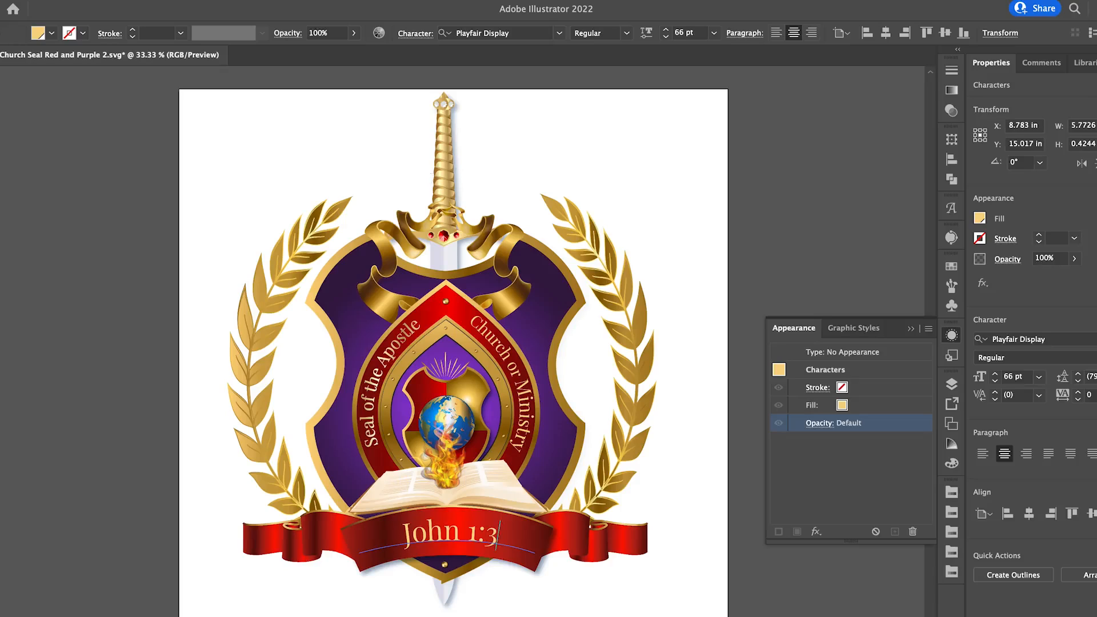
Step: Examine the file formats offered by Save As for the church seal and leave without saving
click(59, 0)
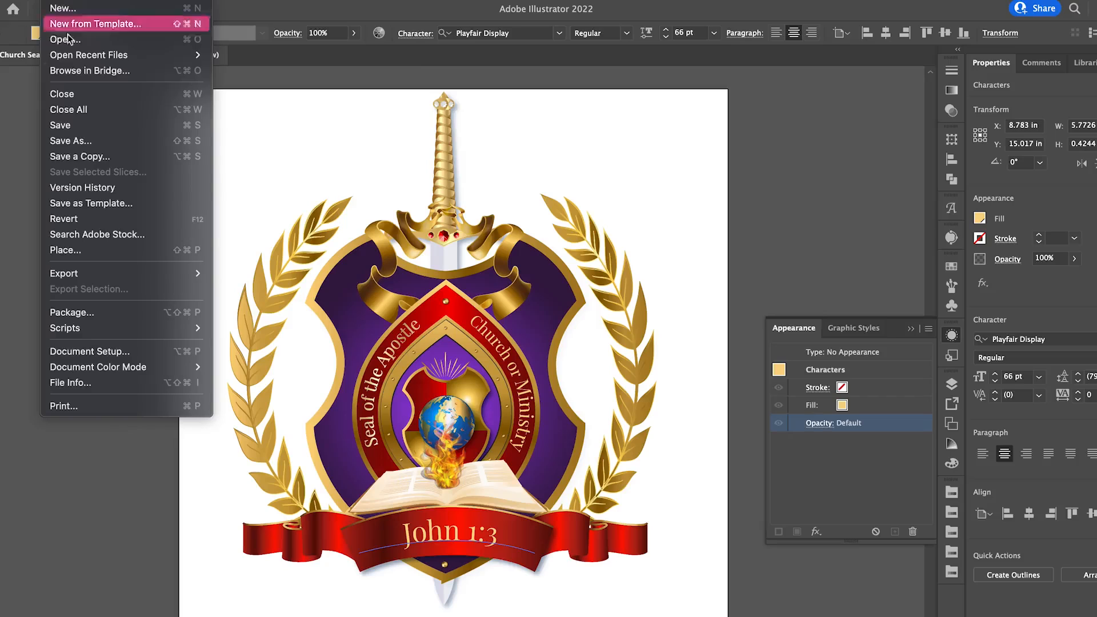
click(75, 141)
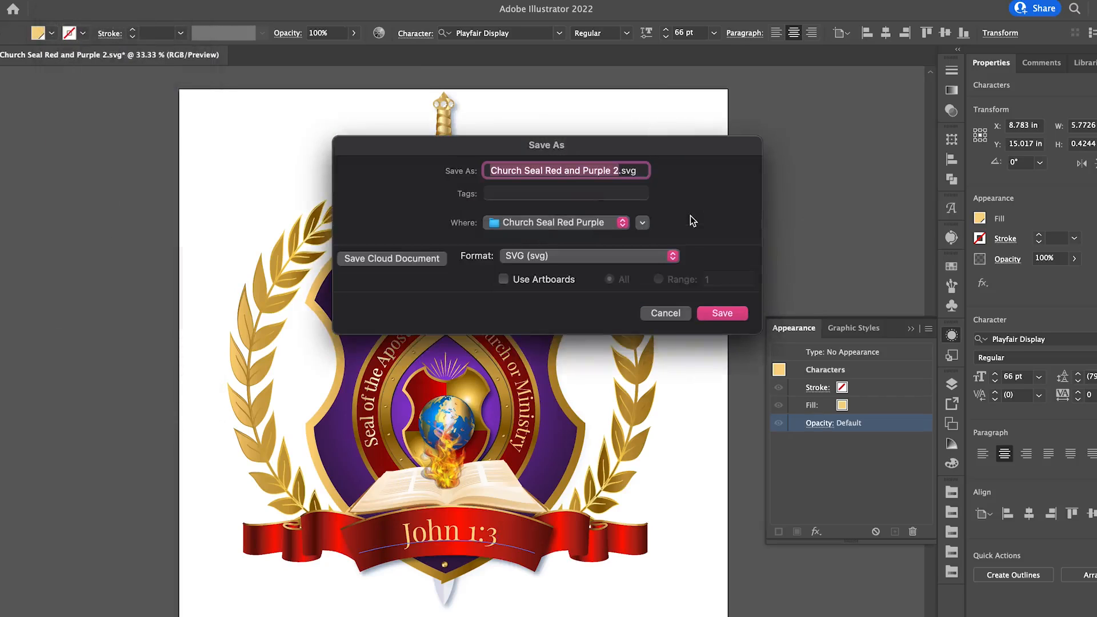
click(594, 258)
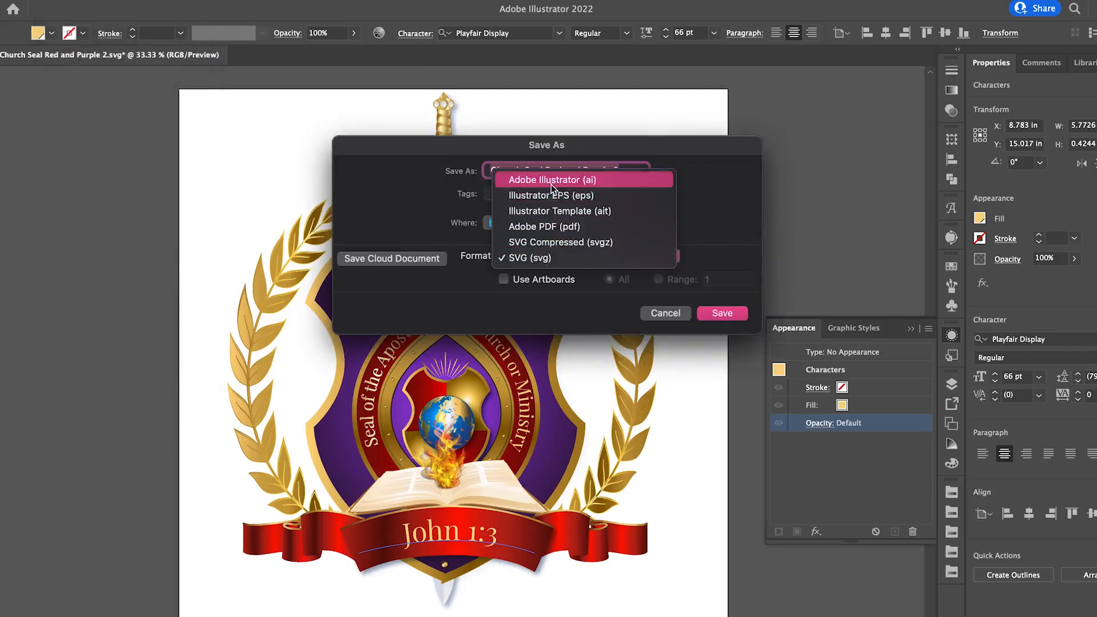
click(664, 312)
click(664, 312)
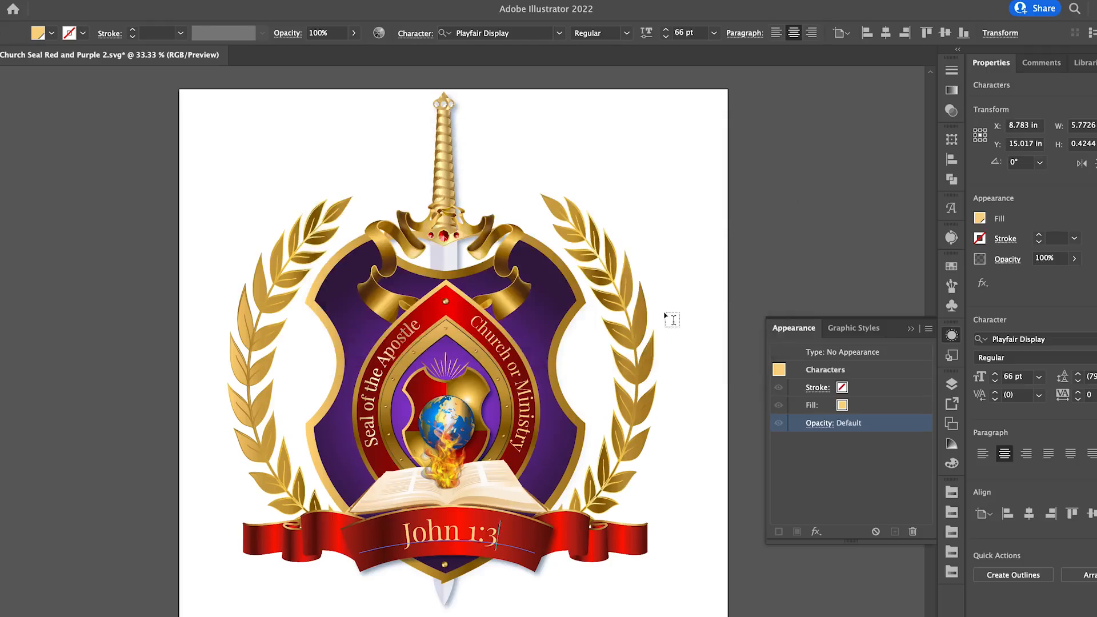
Step: Examine the file formats offered by Export As for the church seal and leave without exporting
click(50, 1)
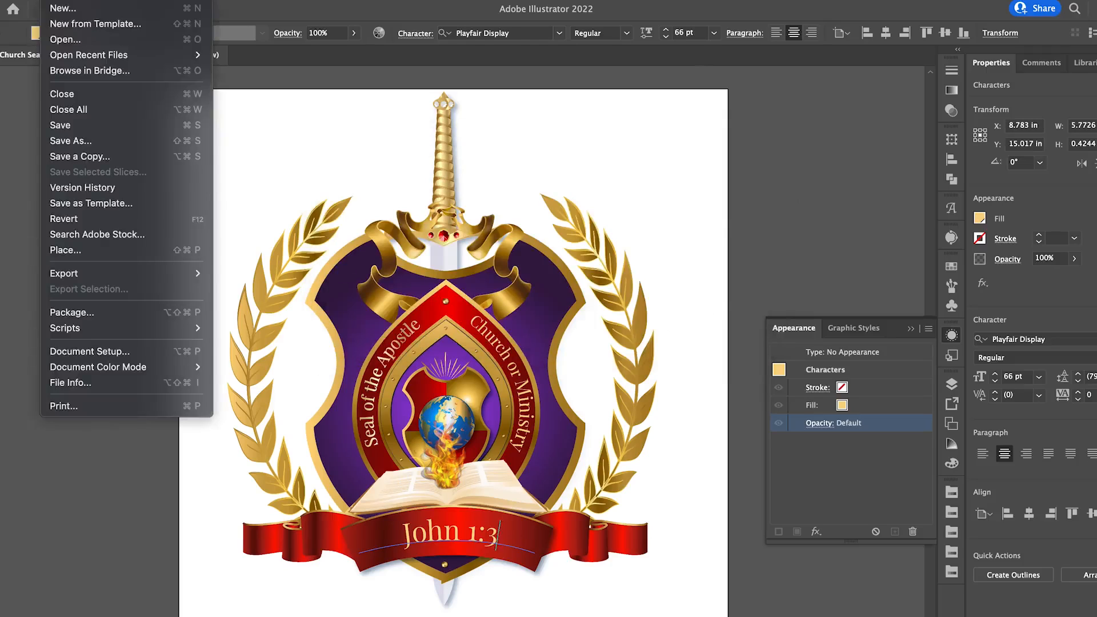
mouse_move(146, 275)
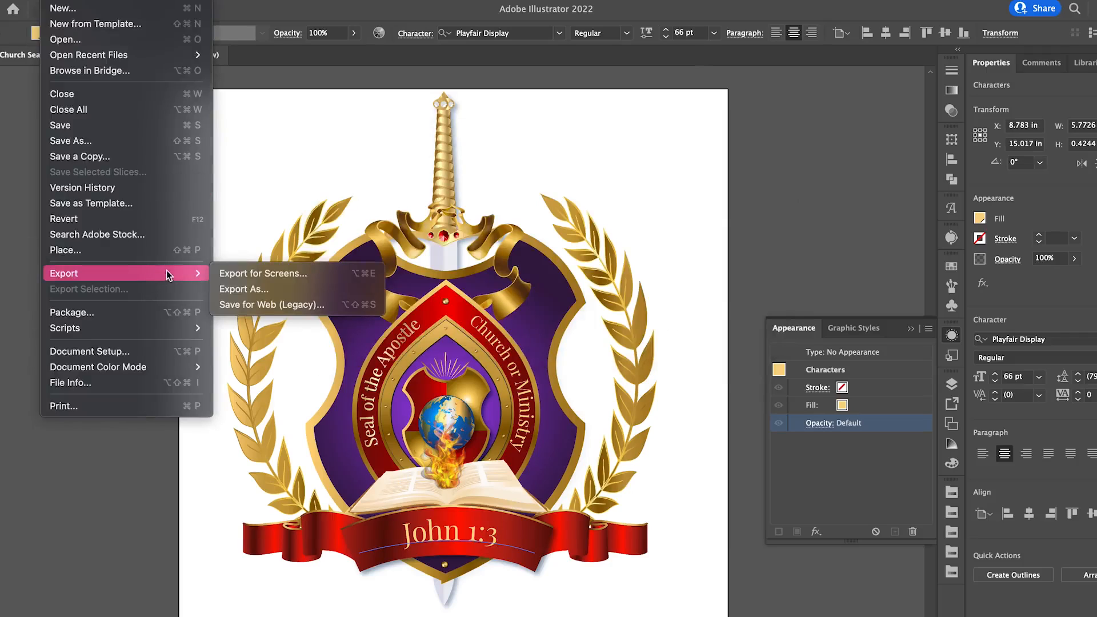
click(254, 290)
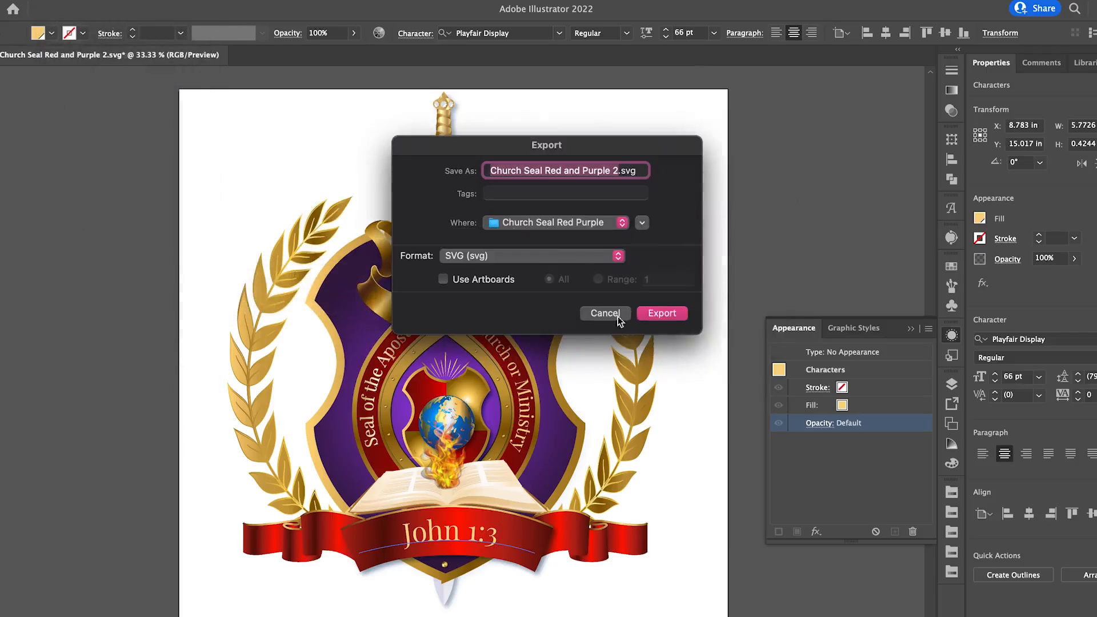
click(571, 260)
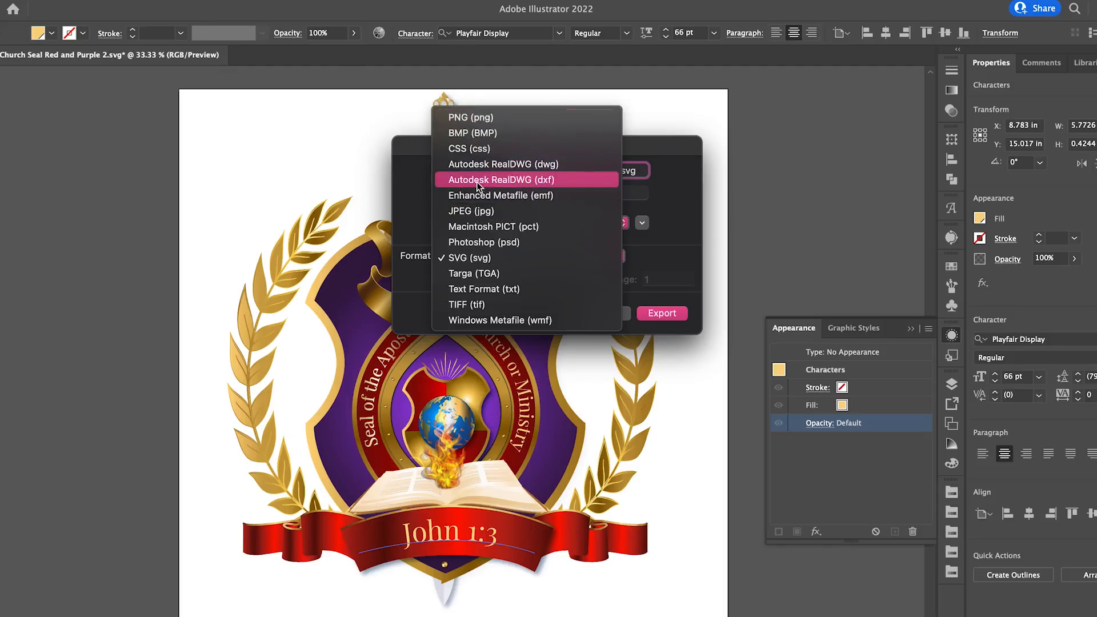
click(669, 262)
click(604, 313)
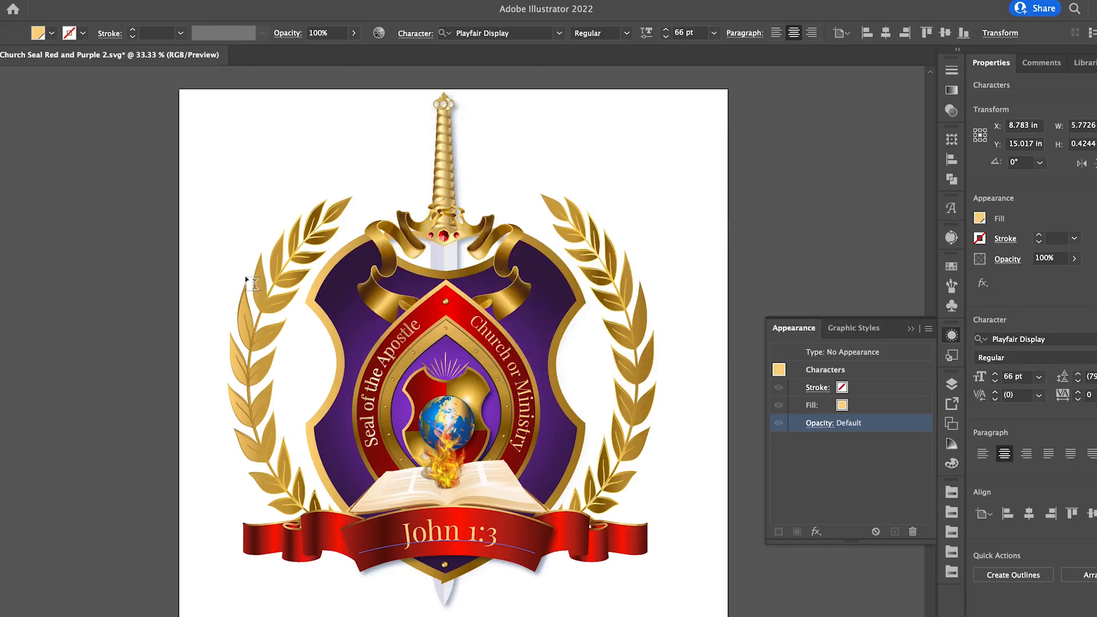